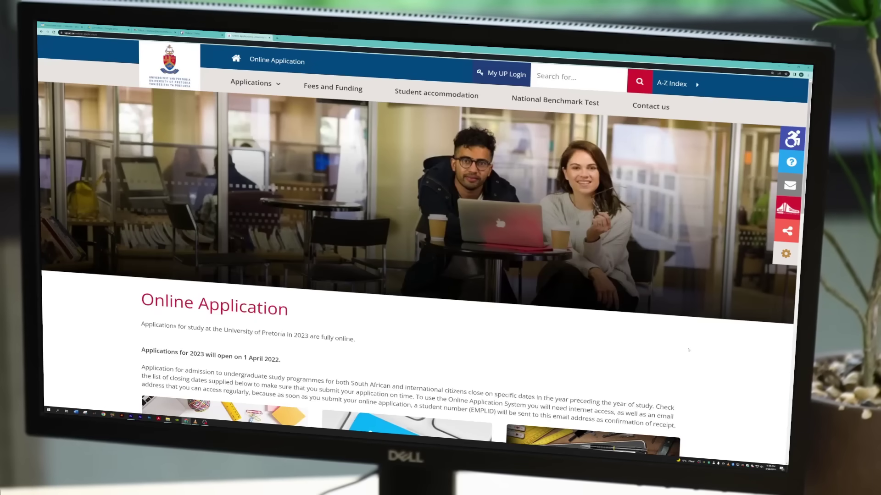
Read through the Online Application information cards and go to the Apply now application portal
scroll(670, 348, down, 3)
scroll(688, 349, down, 3)
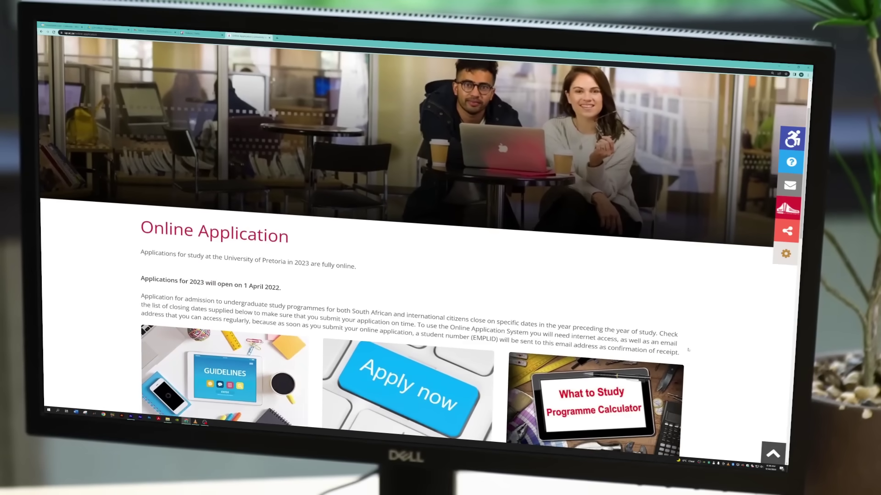
scroll(688, 350, down, 3)
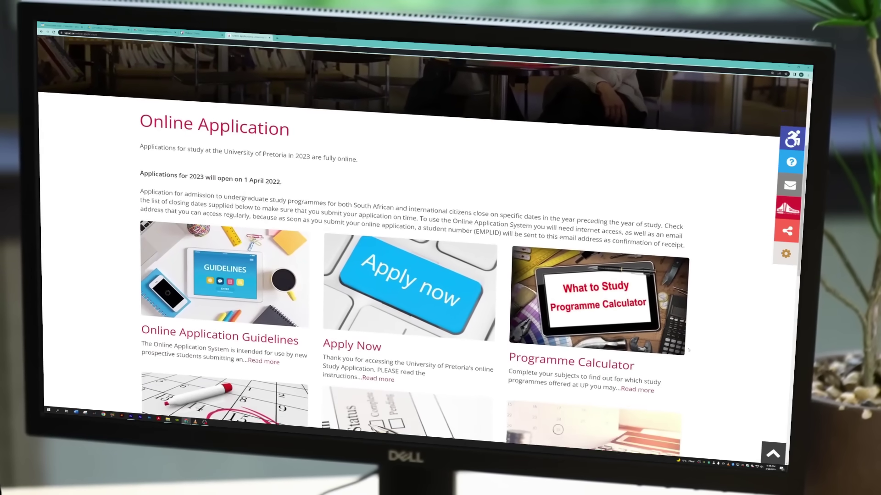
scroll(688, 349, down, 3)
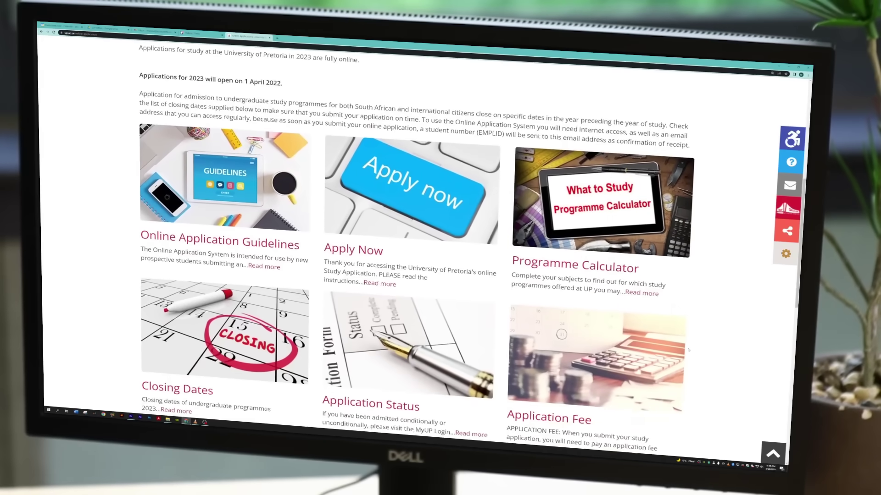
scroll(688, 349, down, 3)
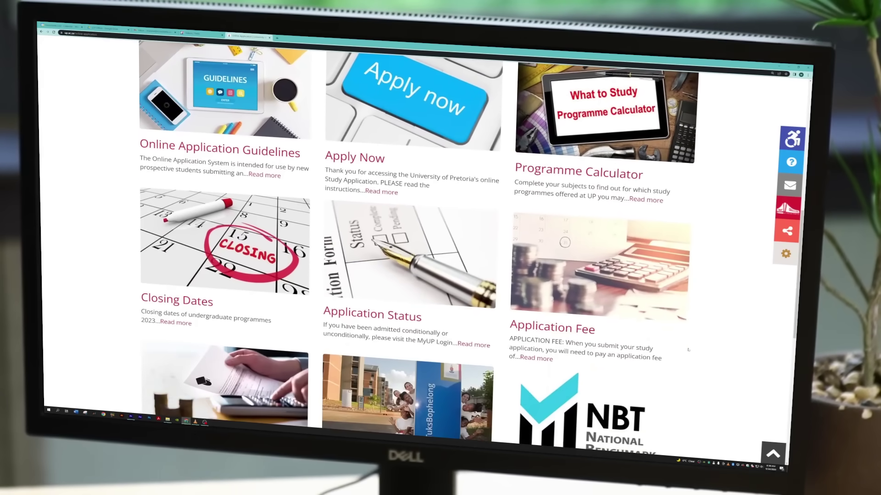
scroll(689, 349, up, 10)
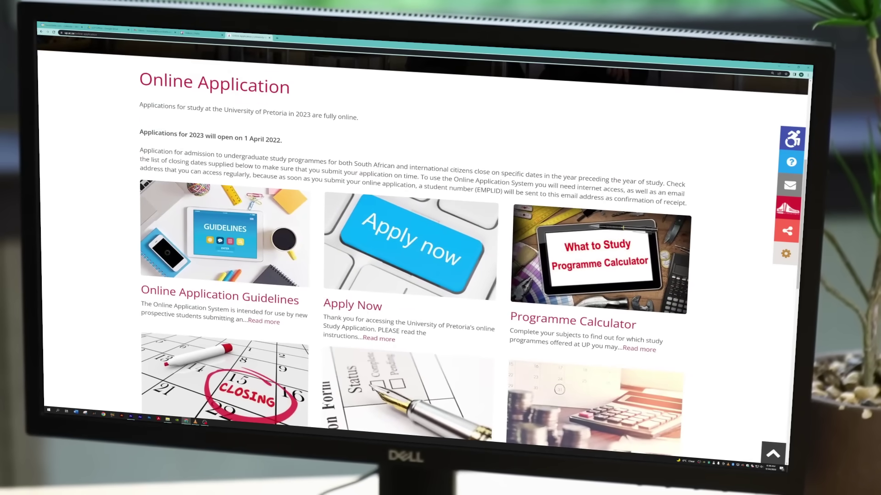
click(400, 252)
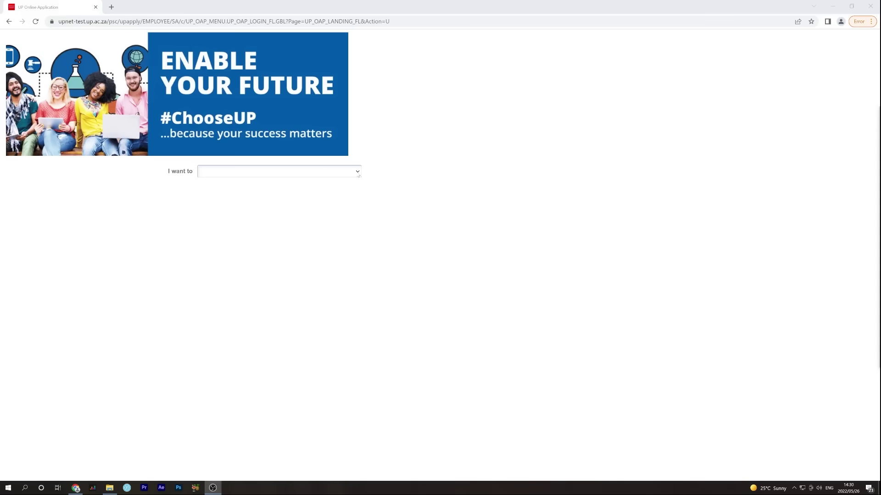
Pick 'start new application' under 'I want to' and accept the data privacy notice
click(358, 172)
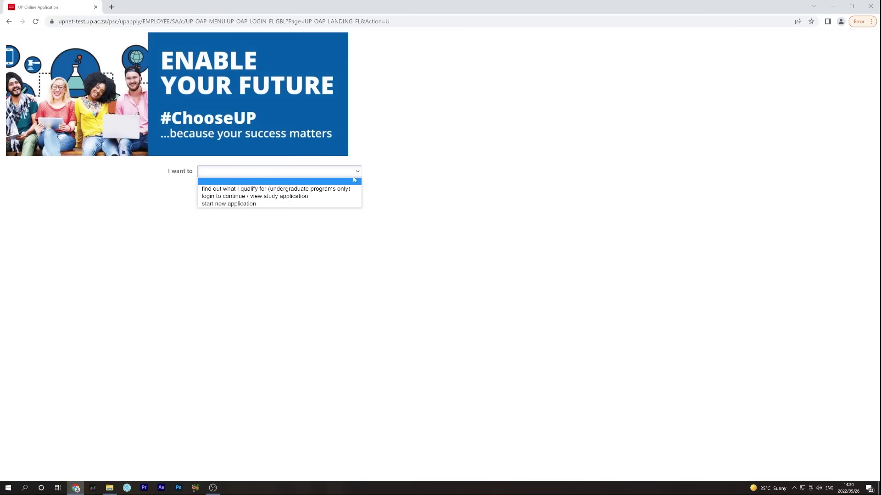
click(342, 206)
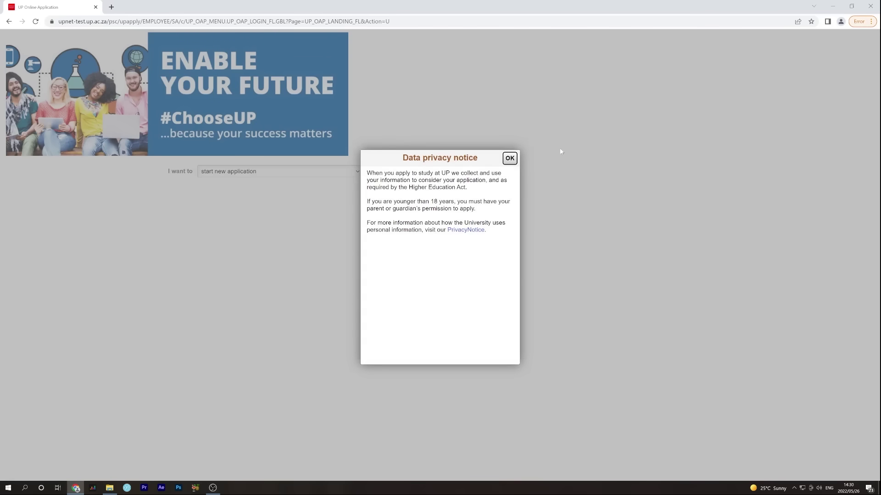
click(509, 159)
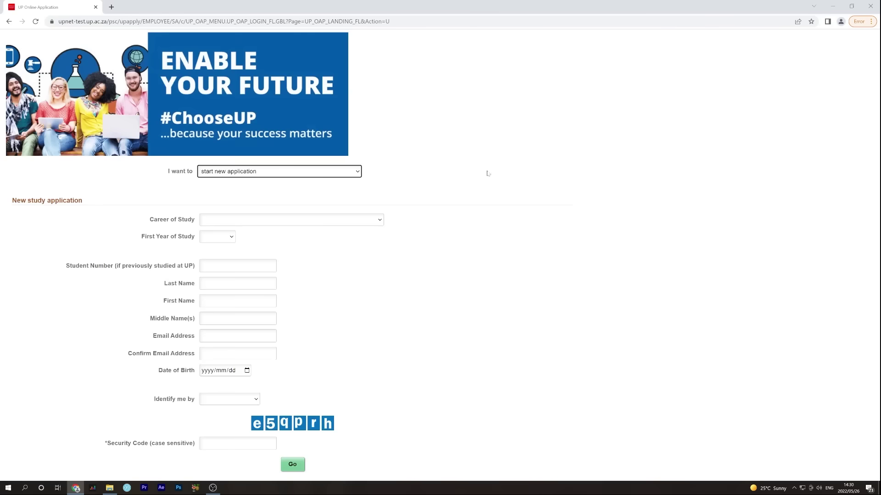
Choose Undergraduate: Full time for 2023 and enter the applicant's first name, surname and e-mail
click(276, 220)
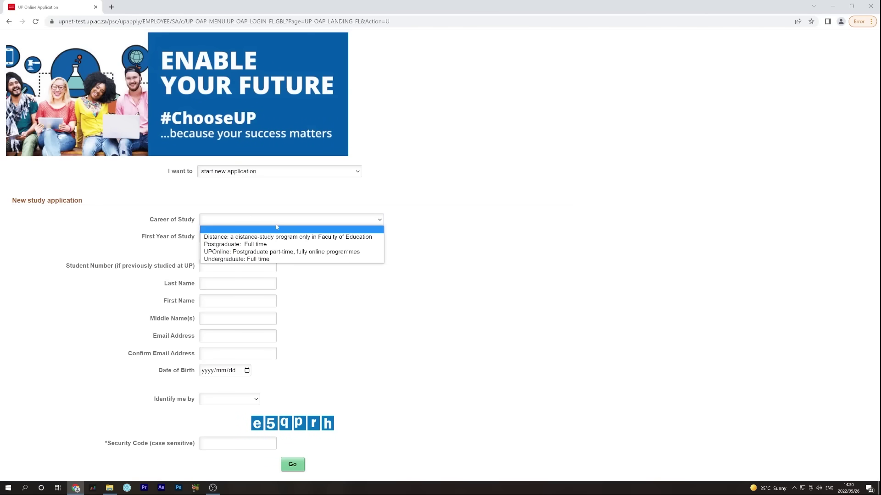
click(283, 260)
click(219, 238)
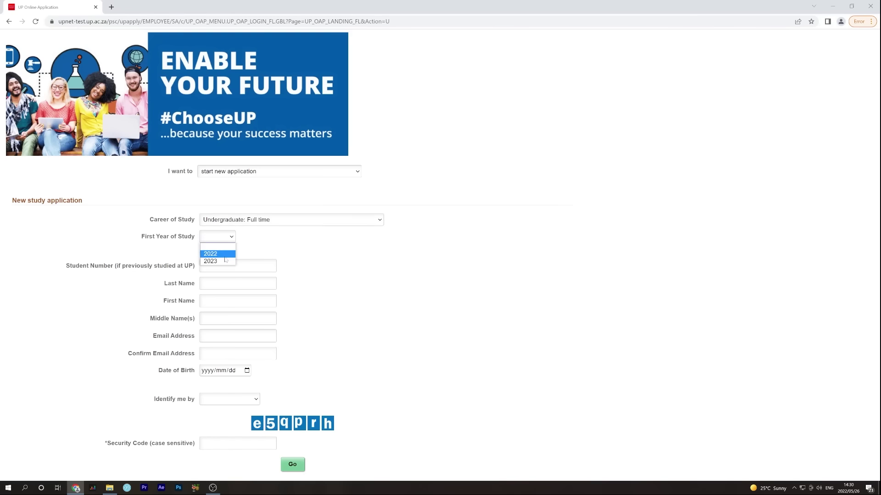
click(226, 261)
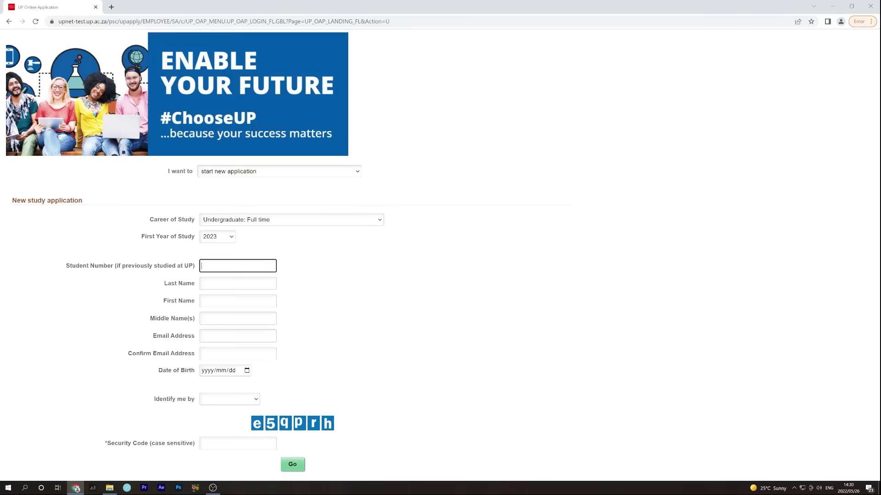
key(Tab)
text(Mariska)
key(Tab)
key(Tab)
text(mariska)
key(Tab)
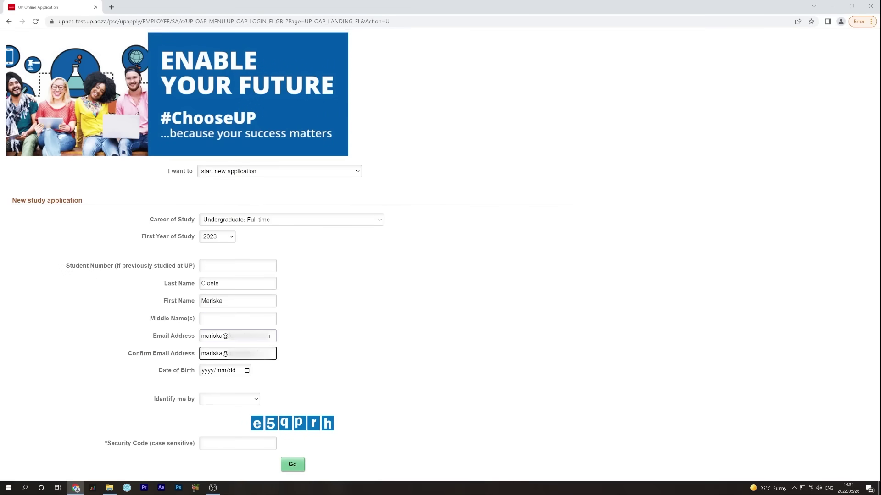
Set the applicant's date of birth, identify by SA ID Number, and submit the form
click(247, 371)
click(217, 258)
scroll(226, 275, up, 9)
click(226, 275)
click(236, 313)
click(213, 294)
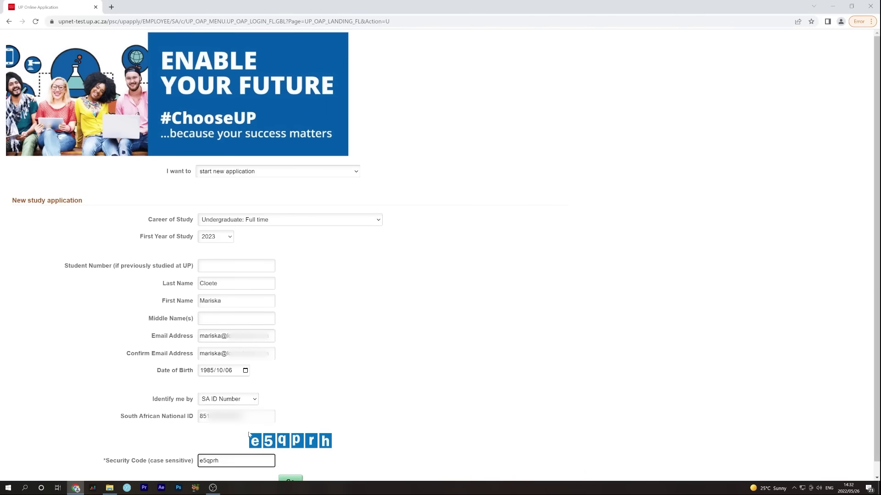
scroll(302, 423, down, 1)
click(290, 469)
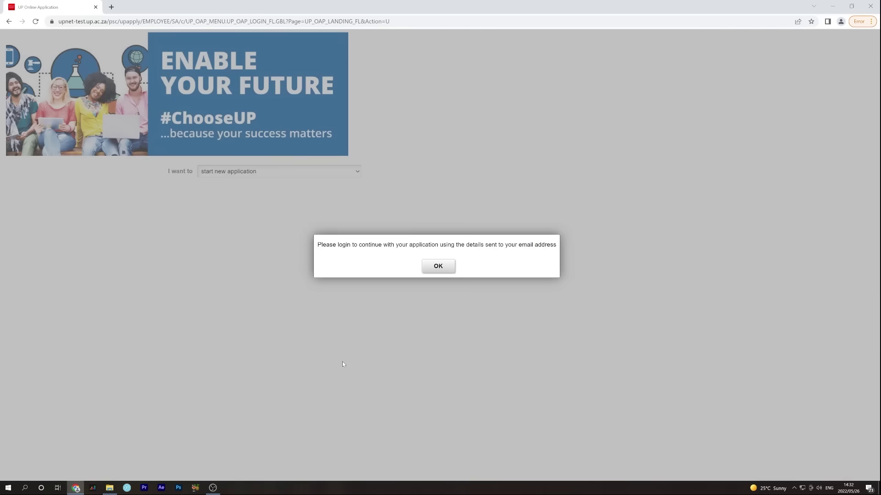
Dismiss the notice and log in with the emailed application ID and password
click(438, 267)
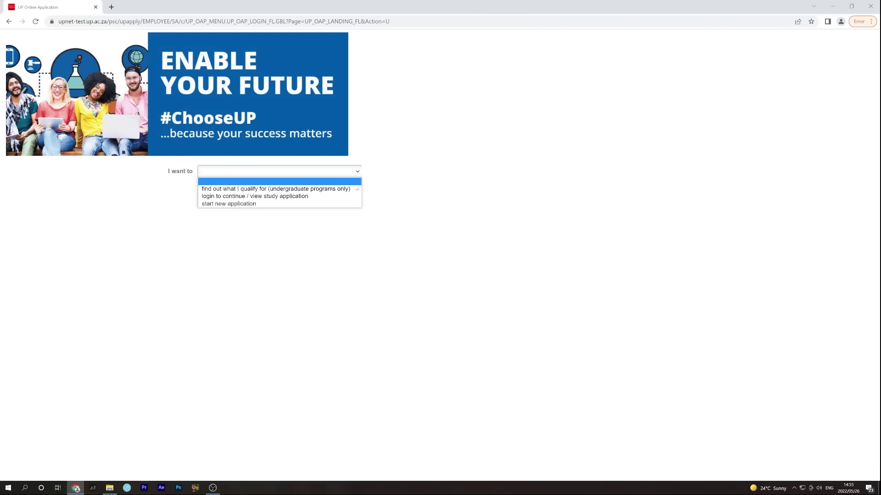
click(355, 200)
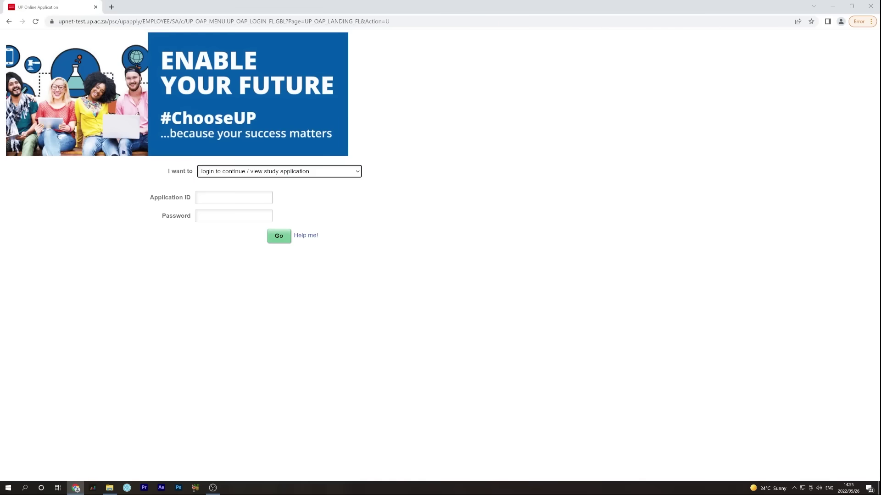
click(233, 198)
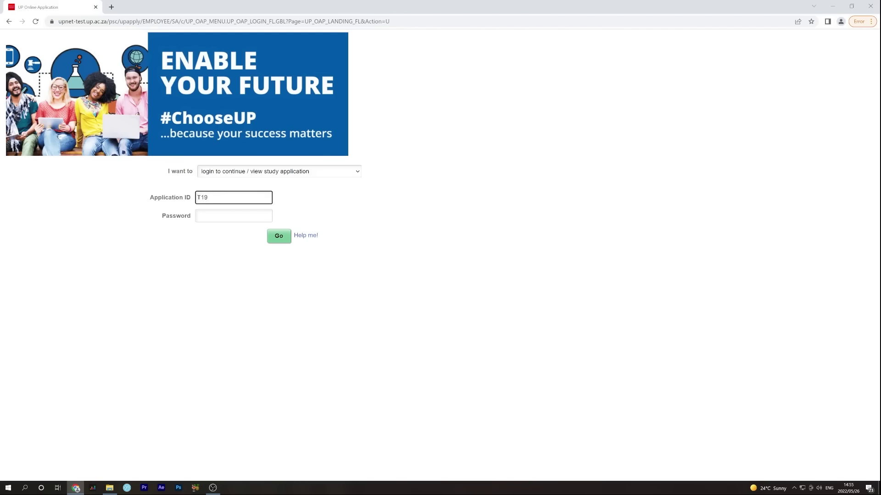
click(213, 212)
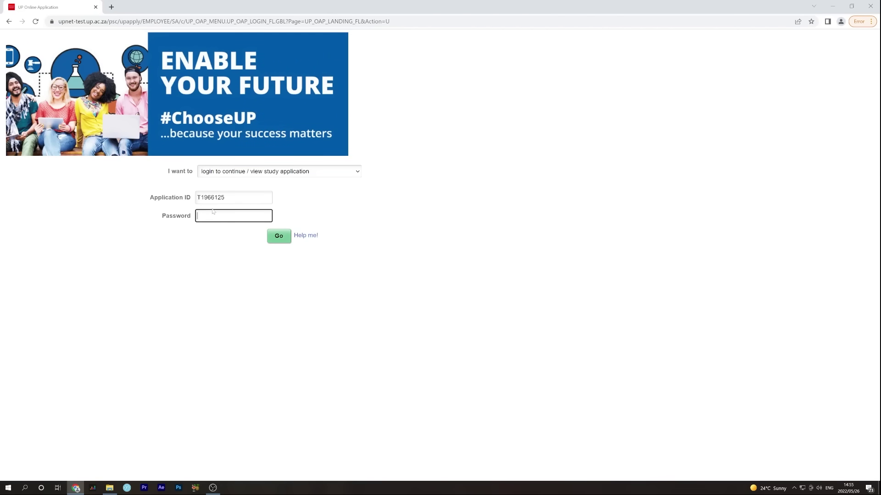
text(••)
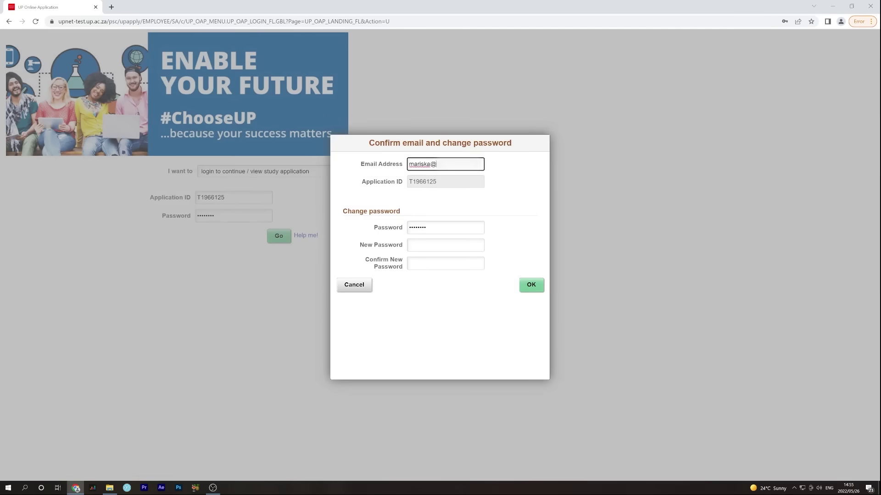
Enter and confirm a new account password, then submit the dialog
click(445, 245)
key(Tab)
text(1)
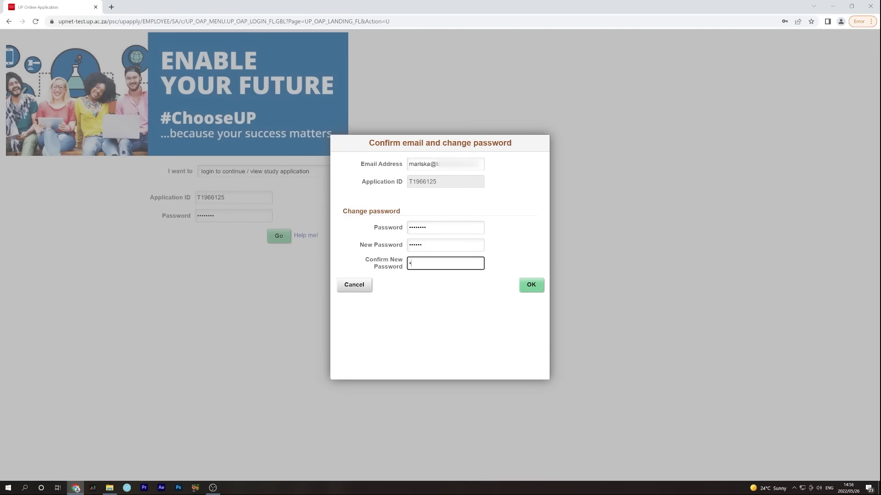
key(Return)
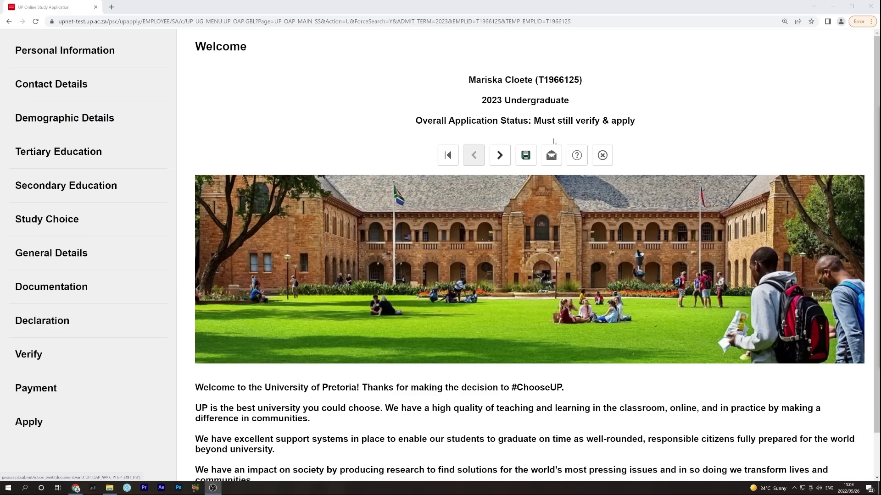
Choose Mrs as the title on Personal Information, save, and continue to Contact Details
click(501, 157)
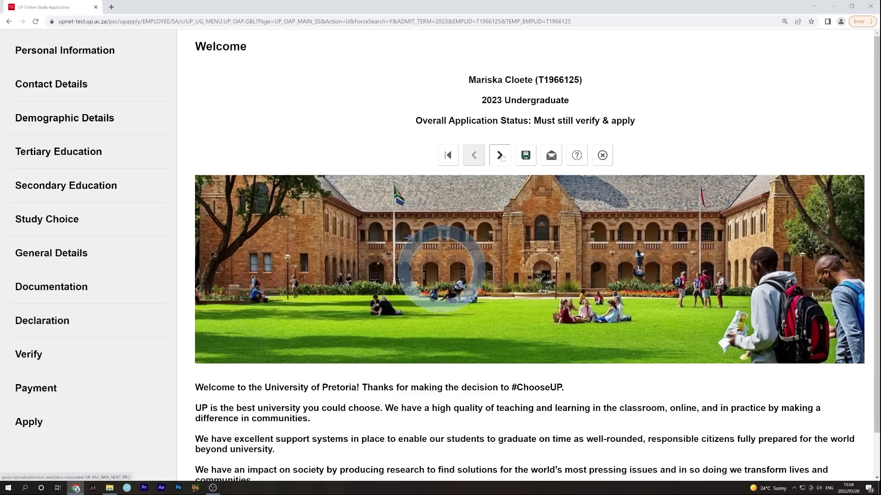
click(469, 196)
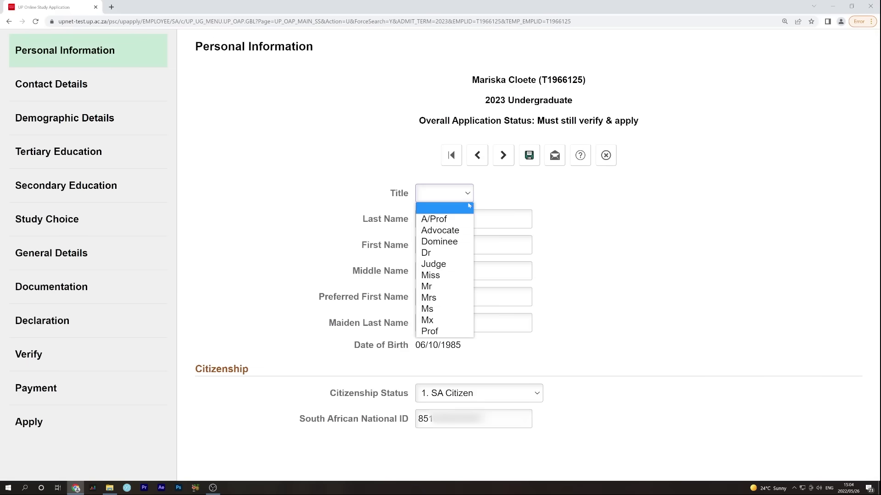
click(470, 299)
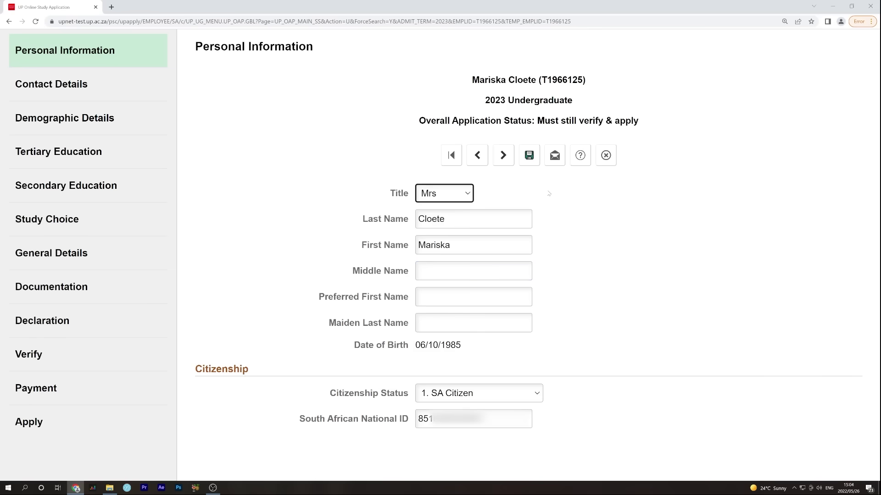
click(529, 157)
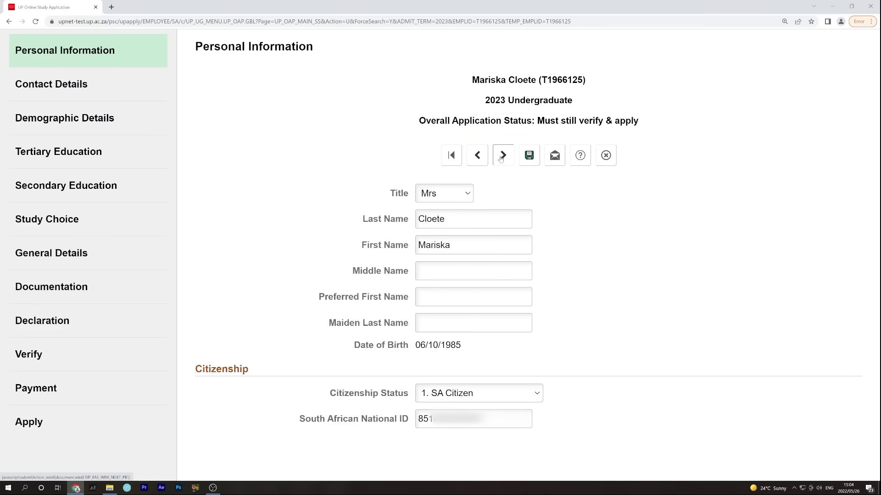
click(503, 157)
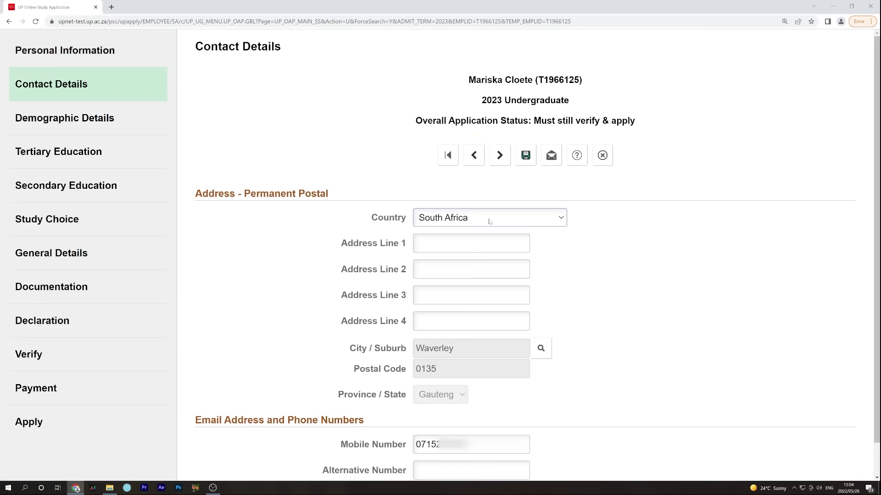
Look up suburb 'waverley', use the first postcode result, and enter 'Lawson Ave' as Address Line 1
click(541, 350)
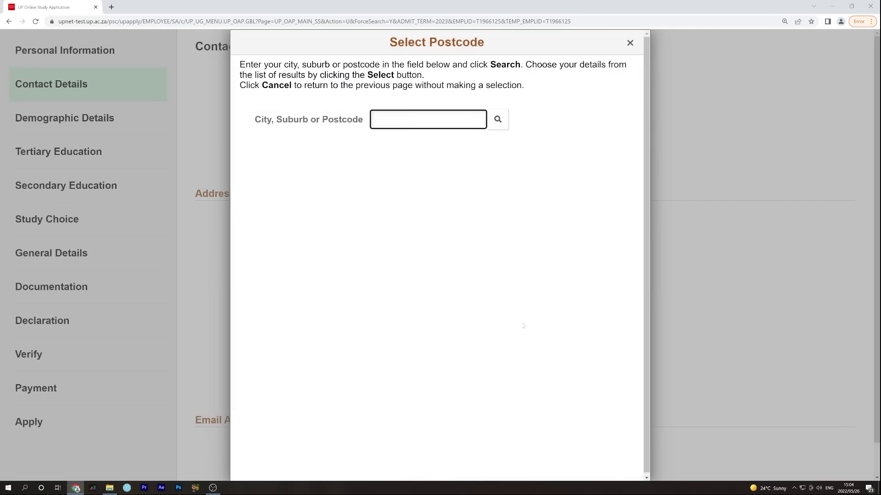
text(waverley)
click(498, 120)
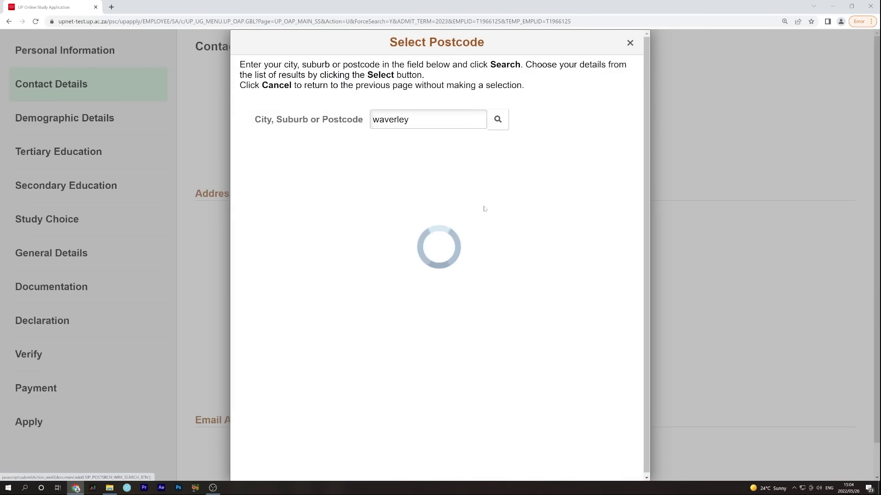
click(448, 174)
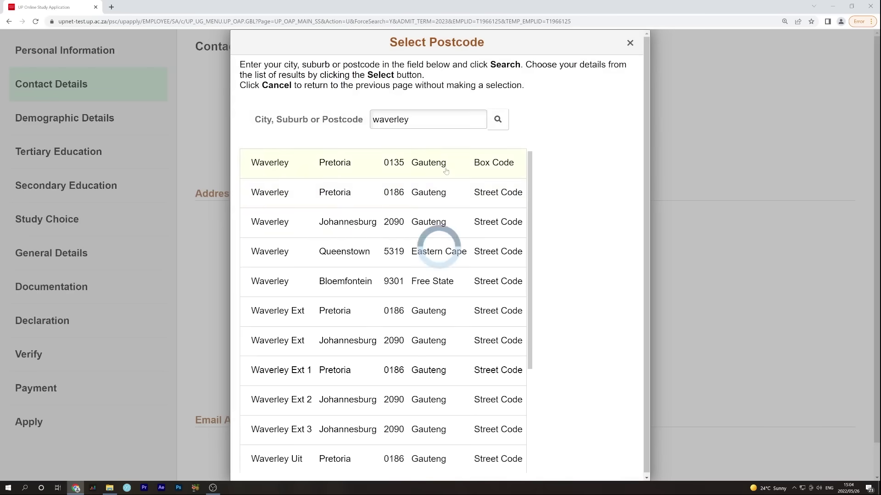
click(471, 243)
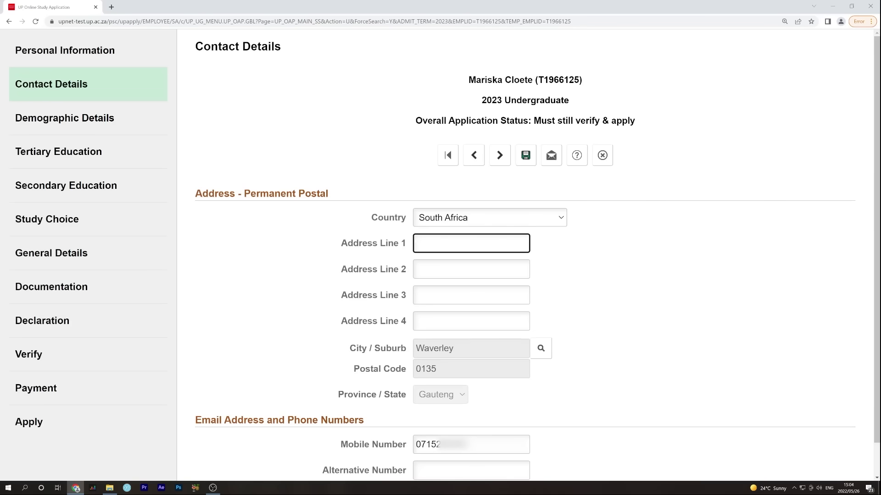
text(Lawson Ave.)
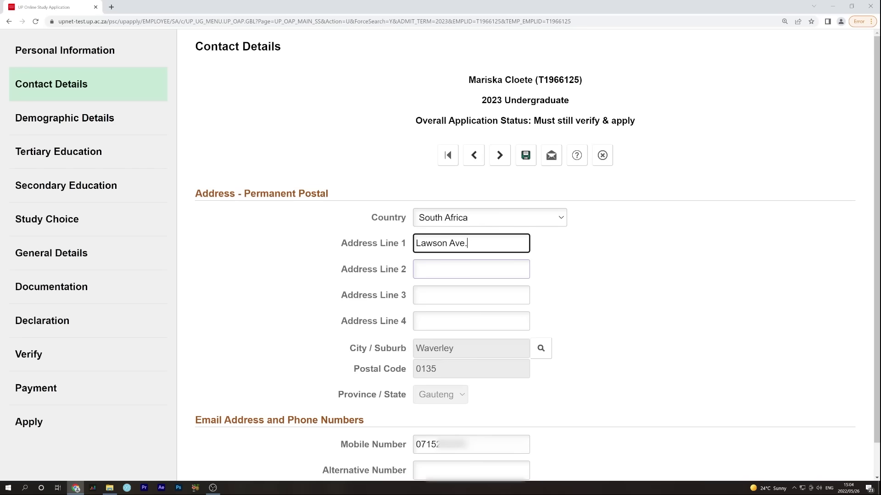
scroll(502, 309, down, 1)
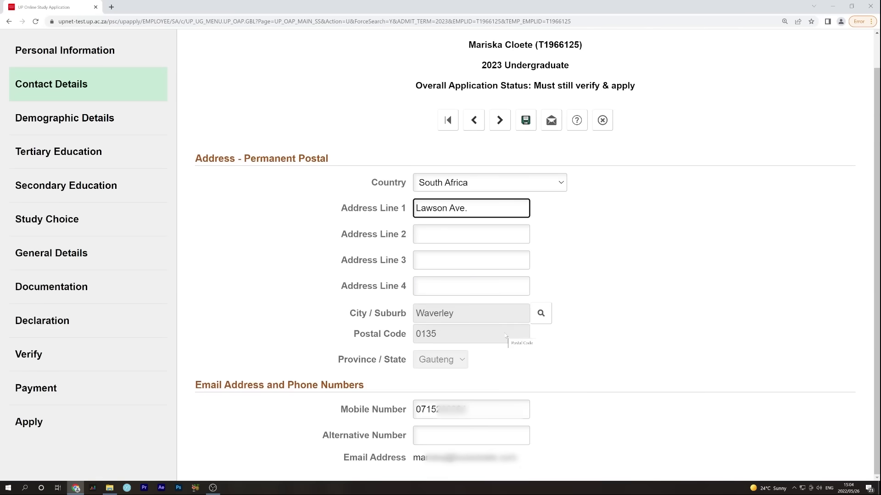
scroll(512, 342, up, 1)
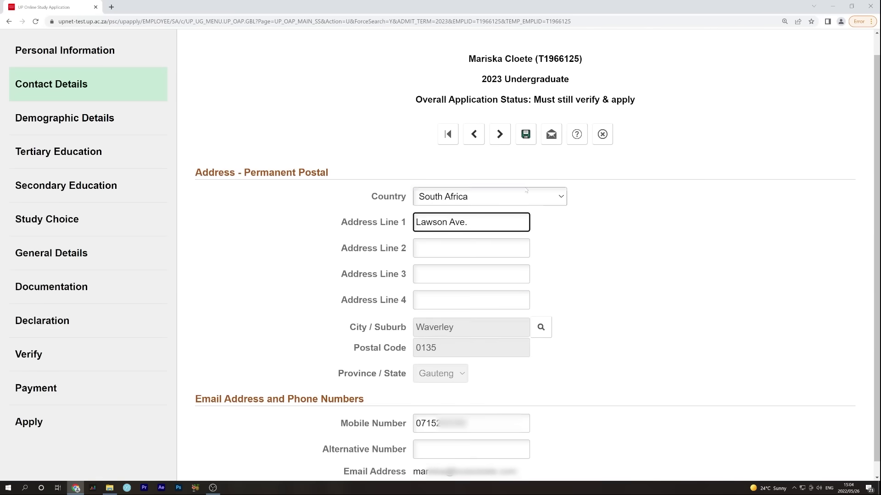
click(501, 136)
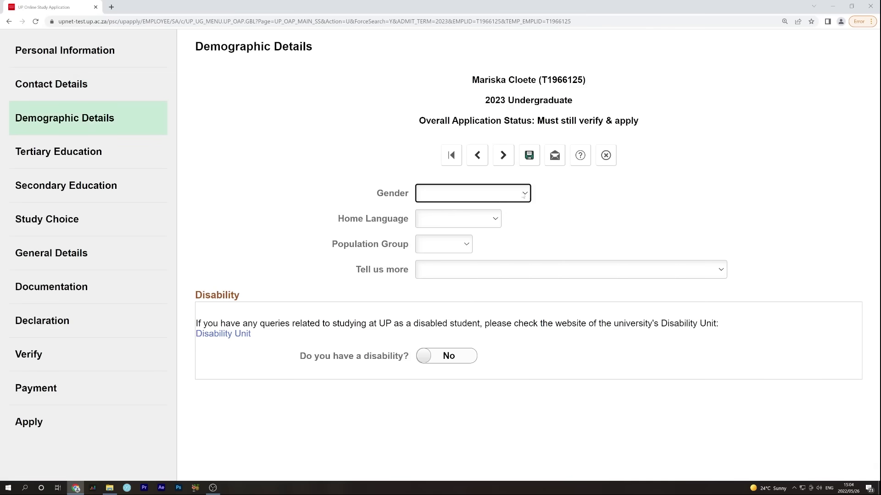
Choose Female, Afrikaans and White for gender, home language and population group
click(502, 197)
click(510, 218)
click(491, 219)
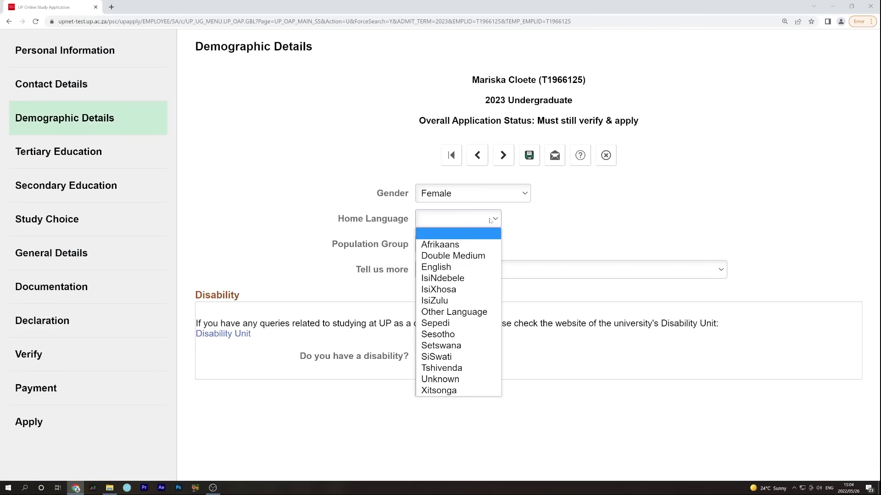
click(475, 245)
click(467, 245)
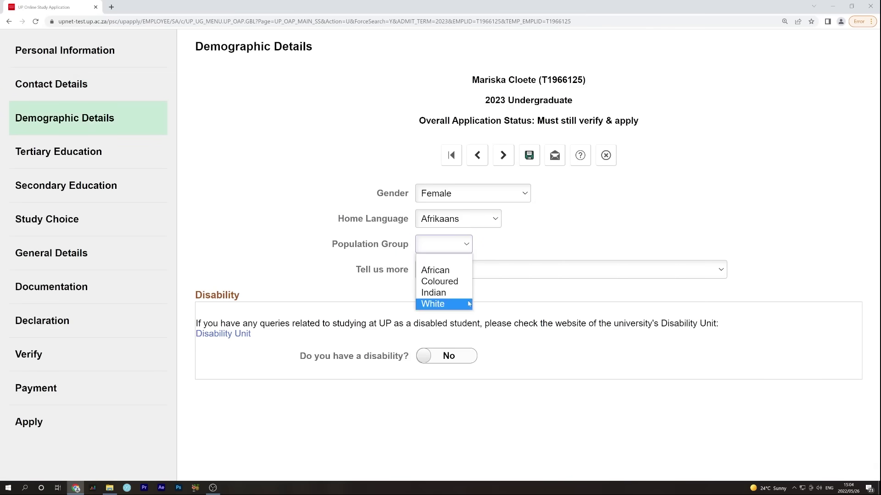
click(434, 303)
click(722, 269)
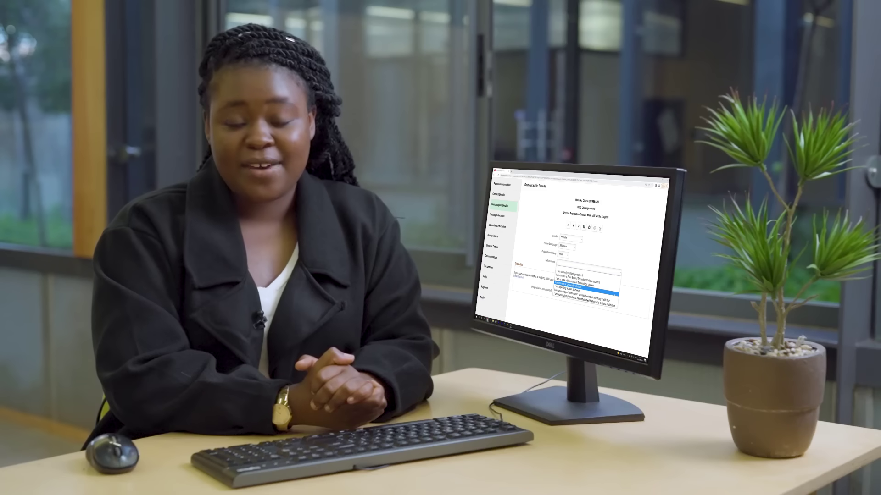
Answer Tell us more with 'I am or was a University student' and continue to Secondary Education
click(707, 329)
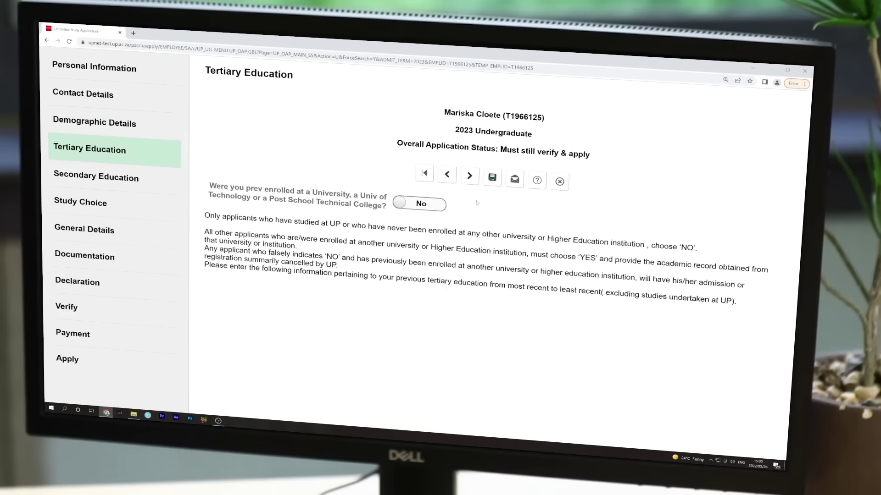
click(470, 175)
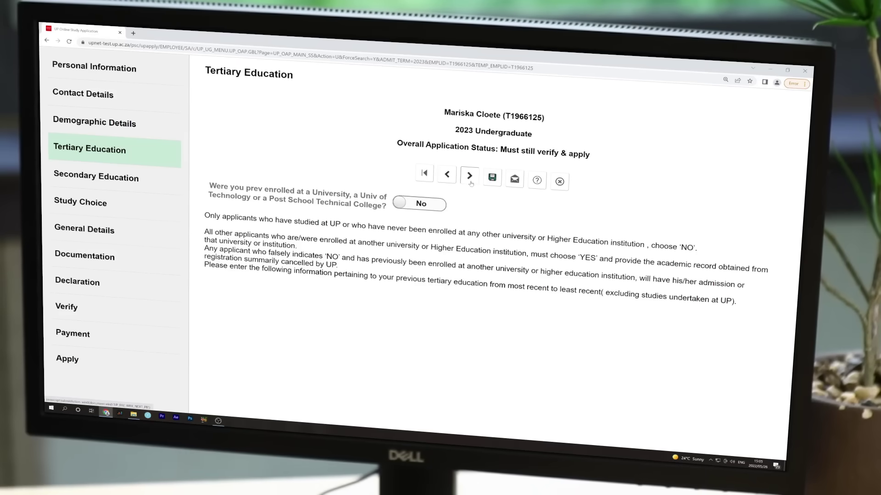
click(410, 203)
Set final school year 2014, examining authority North-West DoE, and school Hoërskool Rustenburg
scroll(418, 272, up, 3)
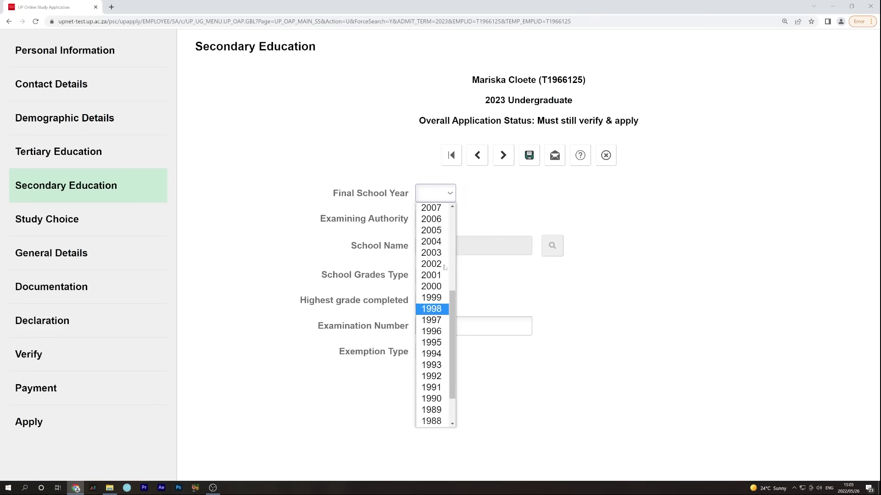
scroll(427, 299, up, 5)
click(428, 291)
click(477, 217)
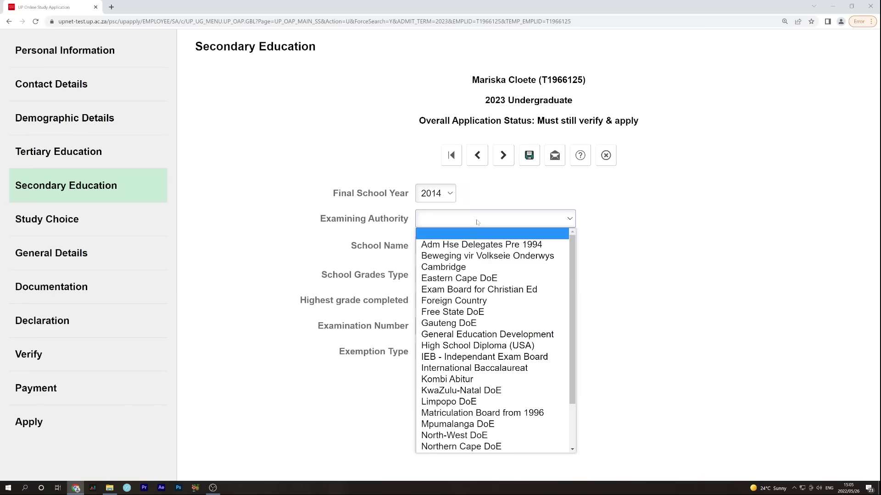
click(530, 434)
text(rskool Rusten)
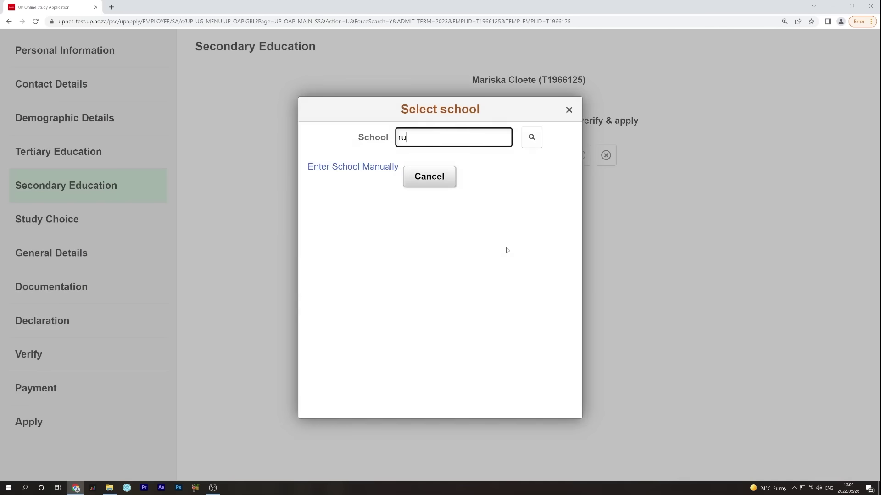
text(burg)
key(Return)
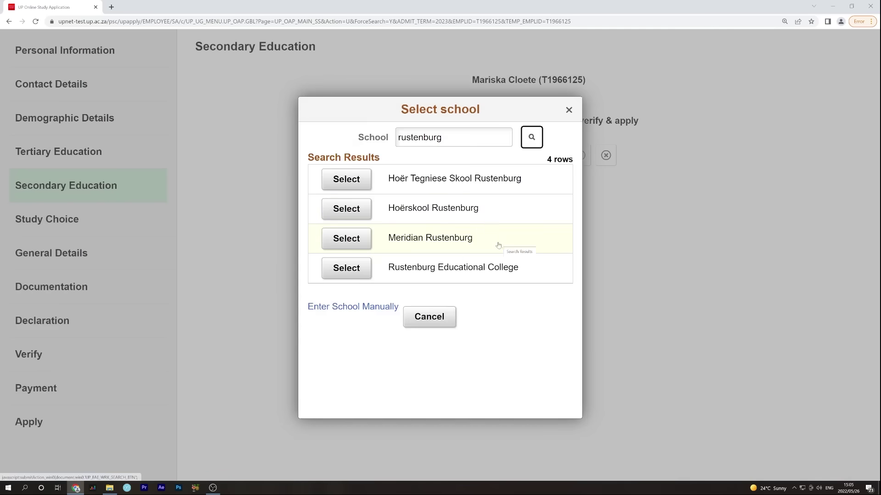
click(495, 210)
Choose Nat Senior Cert grades, Grade 12, enter the exam number, and set Admit to Bachelor's Degree exemption
click(493, 276)
click(468, 299)
click(465, 301)
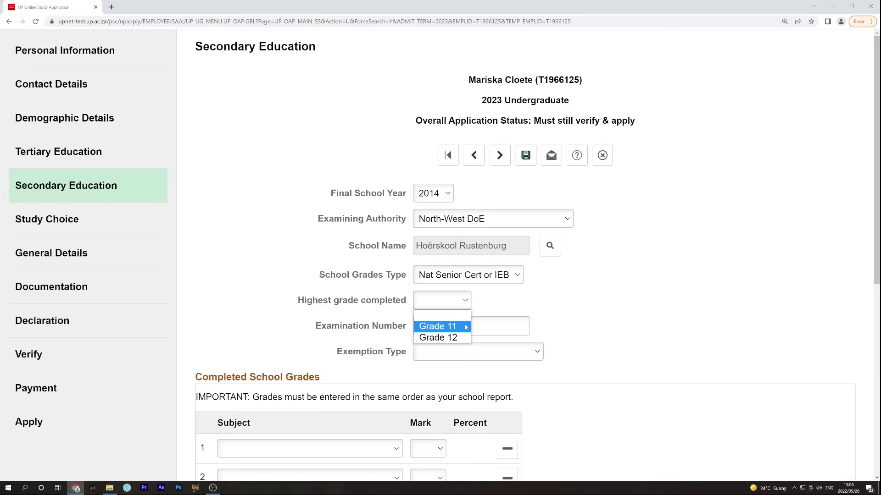
click(465, 338)
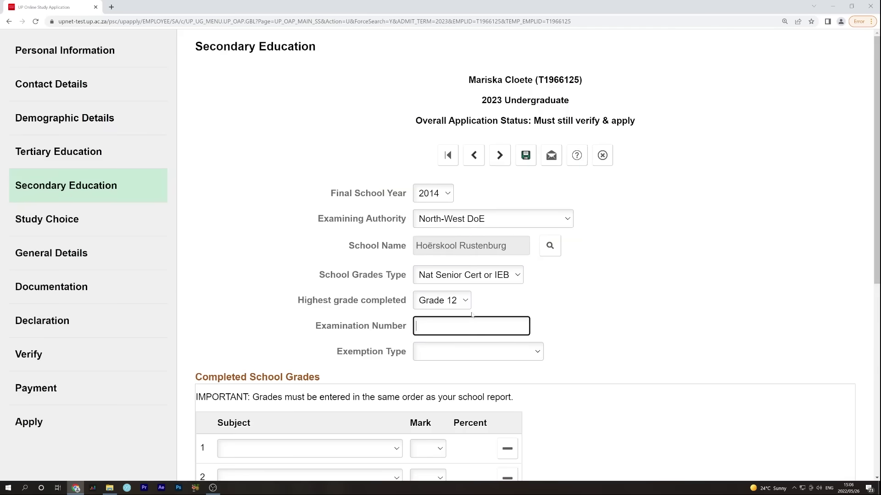
key(Tab)
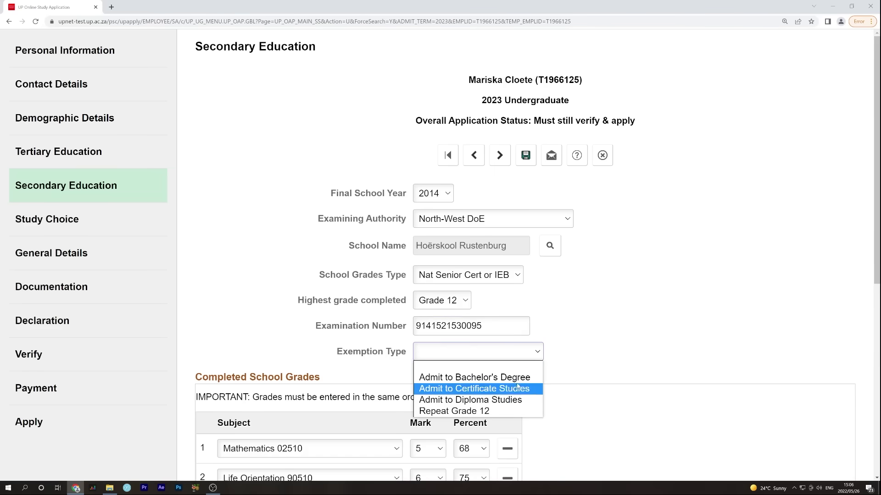
click(505, 378)
scroll(418, 320, down, 5)
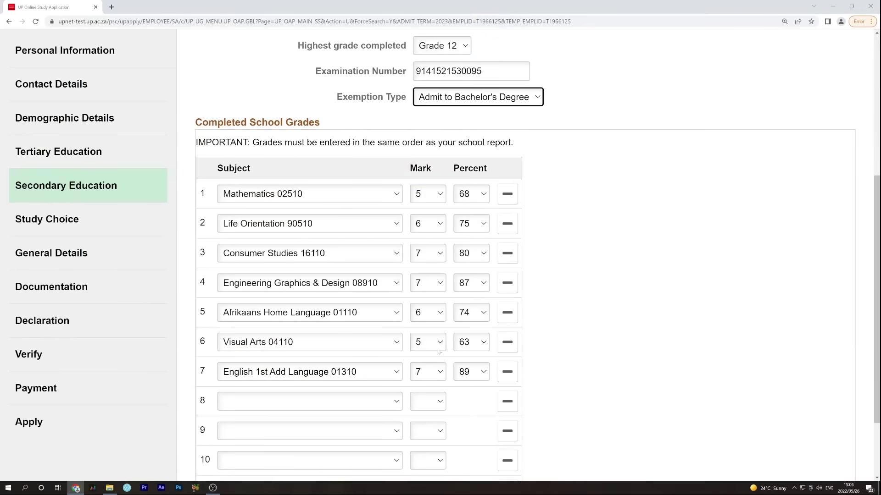
scroll(334, 209, up, 4)
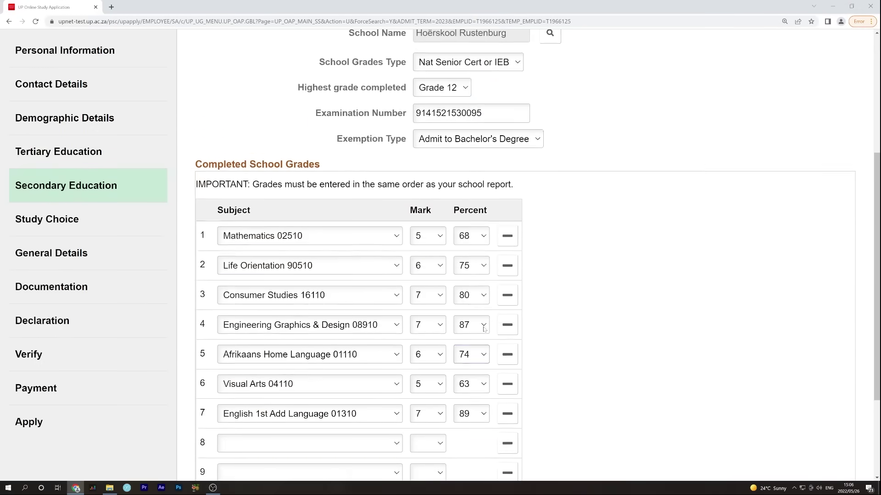
scroll(484, 329, up, 2)
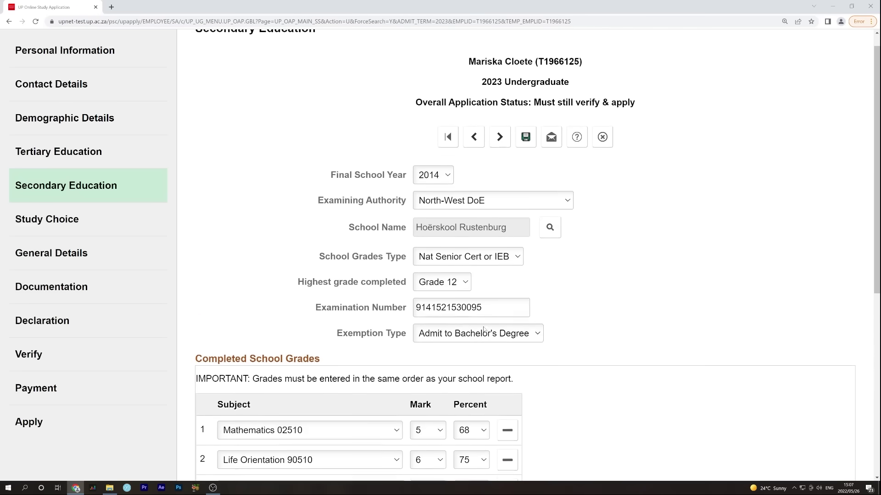
click(501, 137)
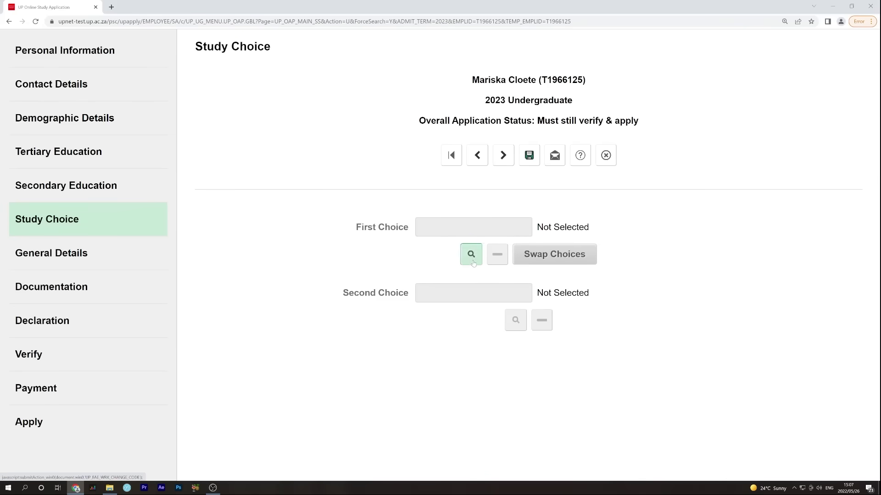
Search the study programmes for 'art' and pick Fine Arts from the 17 results as first choice
click(471, 254)
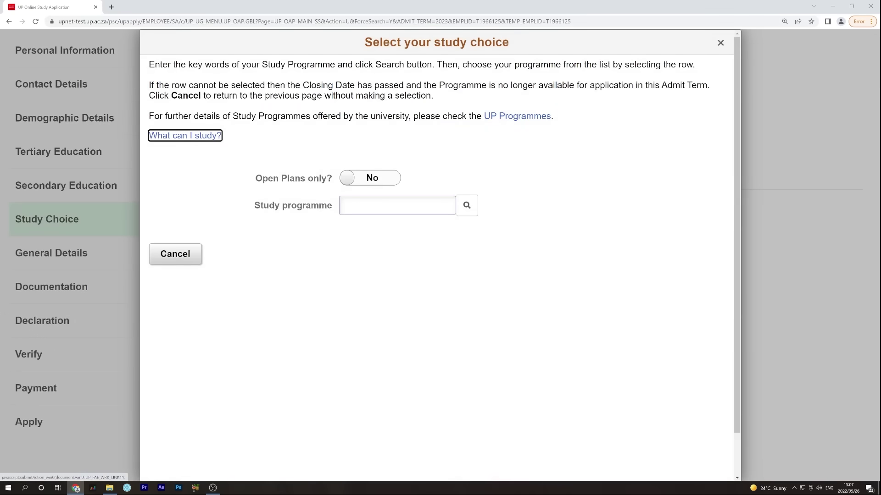
click(397, 205)
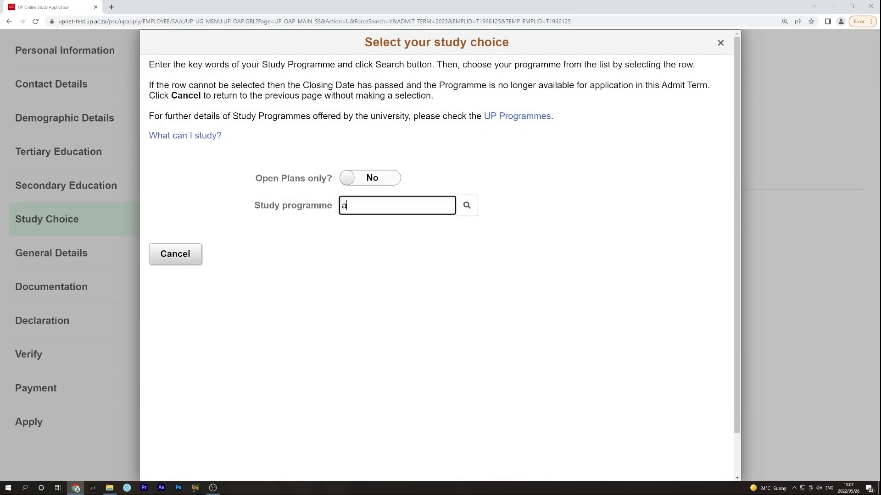
click(463, 215)
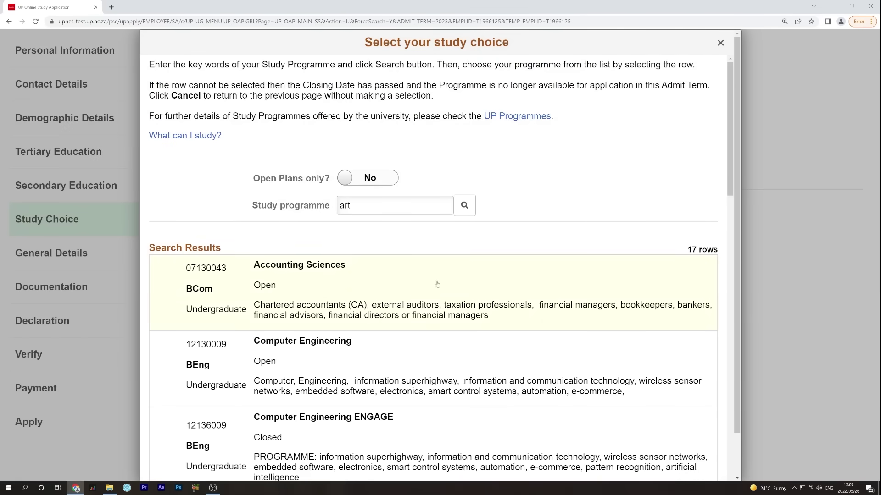
scroll(437, 353, down, 2)
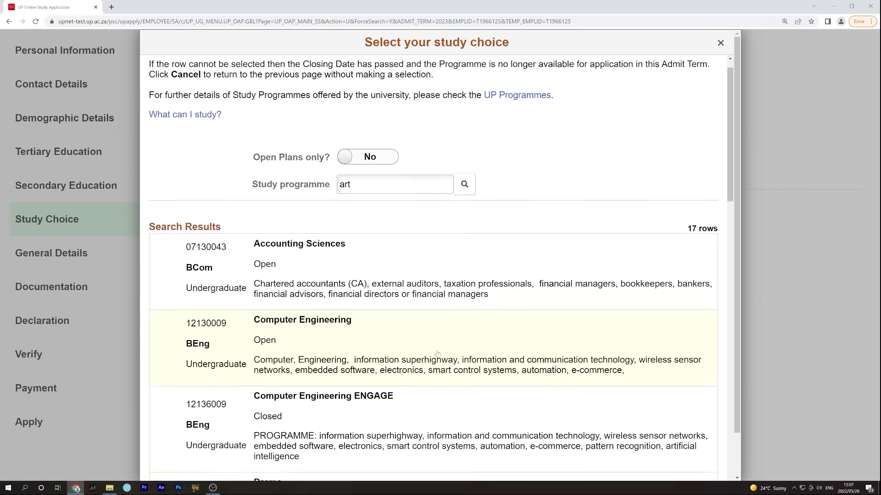
scroll(440, 372, down, 2)
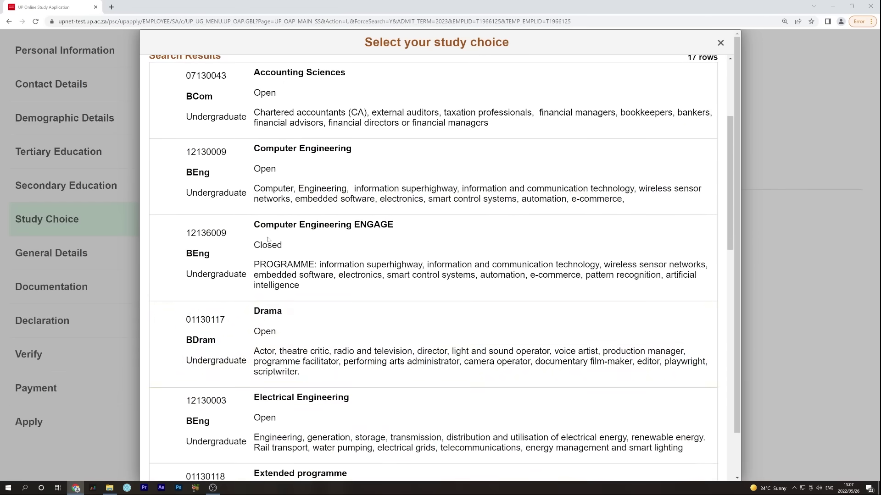
scroll(315, 433, up, 4)
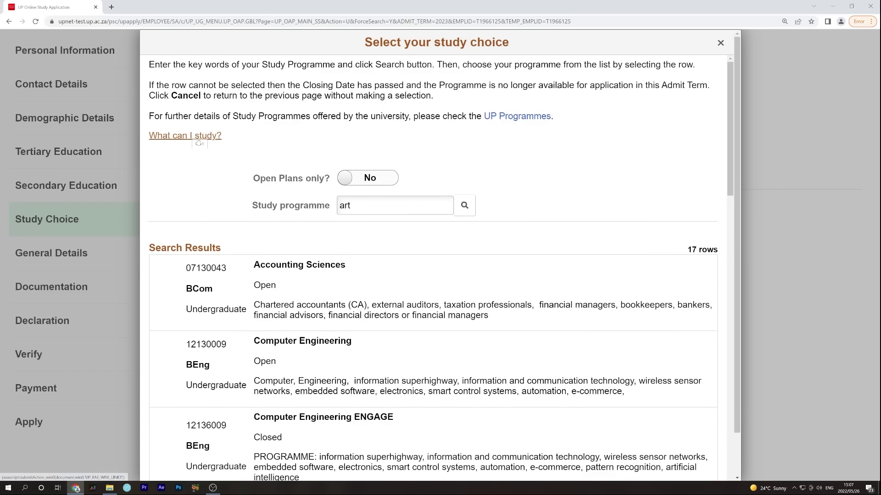
scroll(338, 349, down, 9)
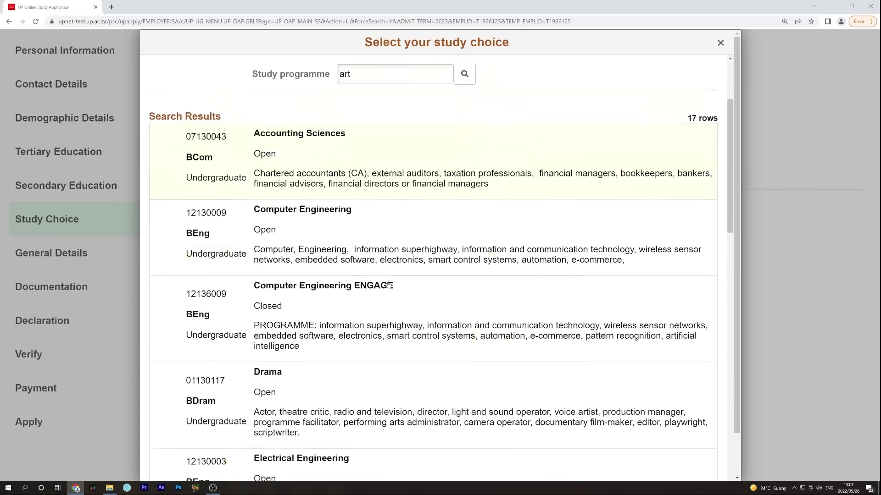
click(338, 350)
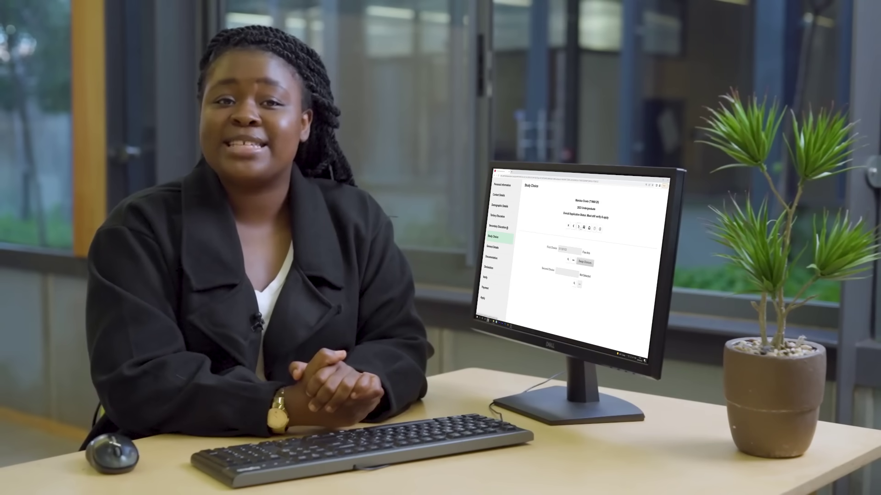
Advance to General Details, showing the residence and financial aid questions
click(503, 156)
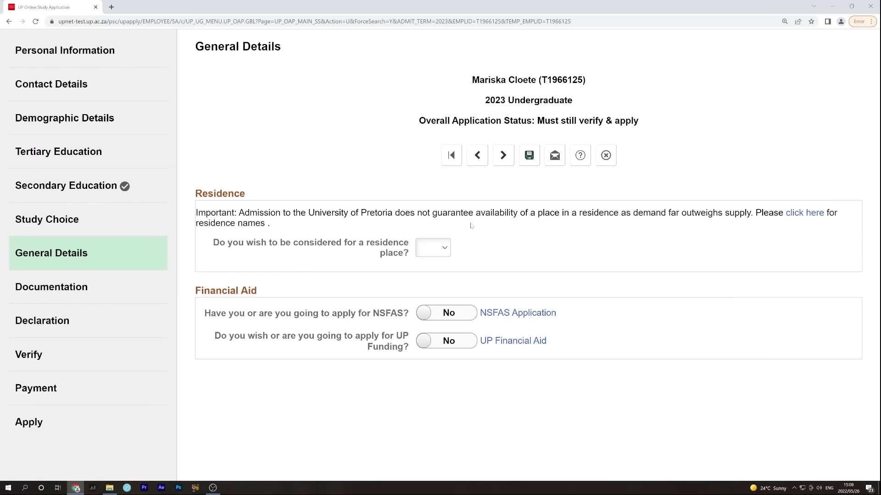
Go to Documentation and attach the SA National ID PDF
click(504, 156)
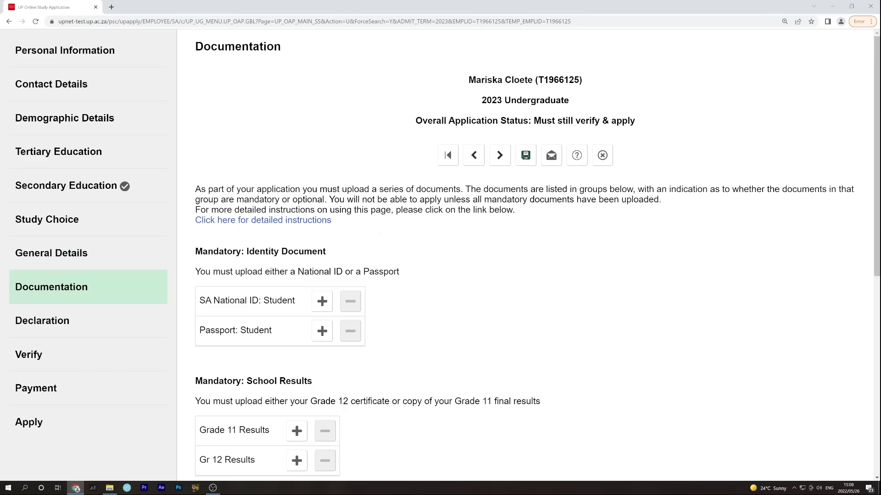
click(322, 302)
click(322, 307)
click(384, 138)
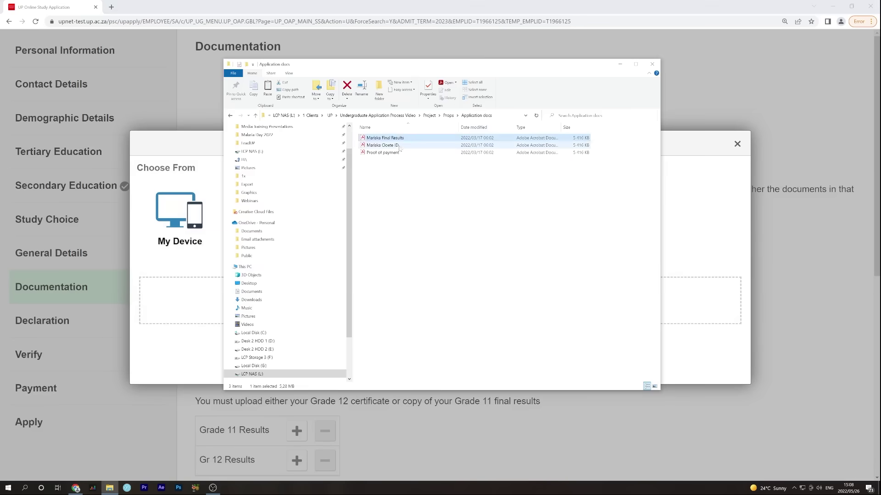
drag(398, 146, 182, 300)
click(163, 269)
click(731, 145)
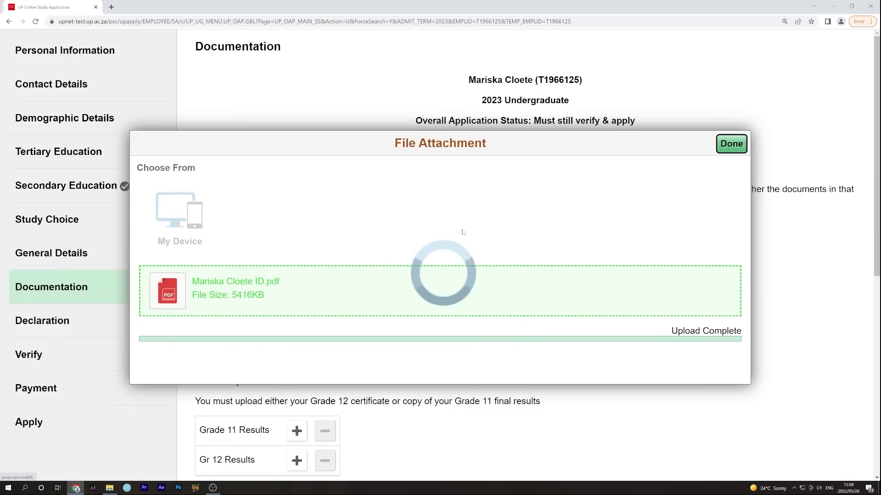
Attach the Grade 12 final results PDF as the Gr 12 Results document
scroll(298, 322, down, 3)
click(297, 320)
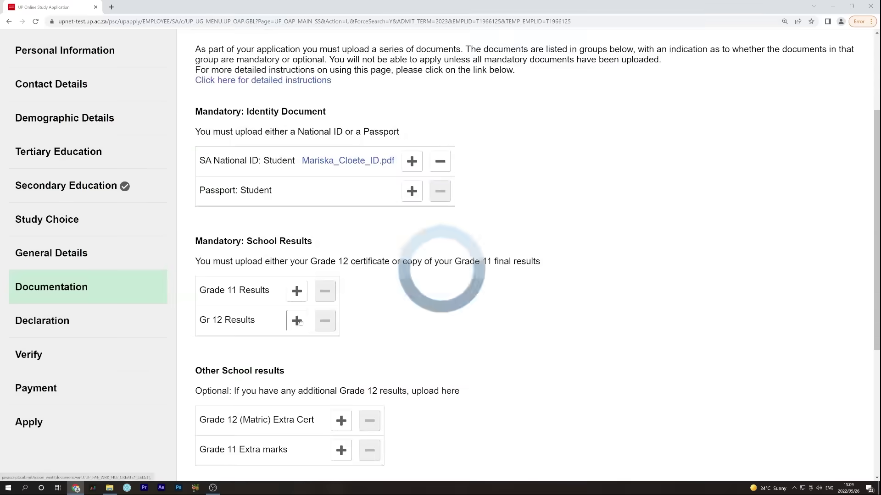
click(395, 151)
drag(394, 151, 183, 294)
click(164, 269)
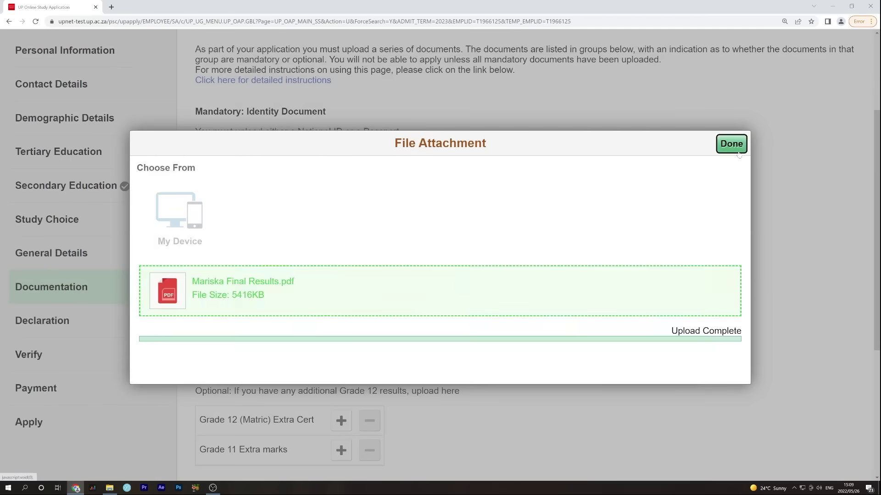
click(737, 152)
scroll(425, 361, down, 5)
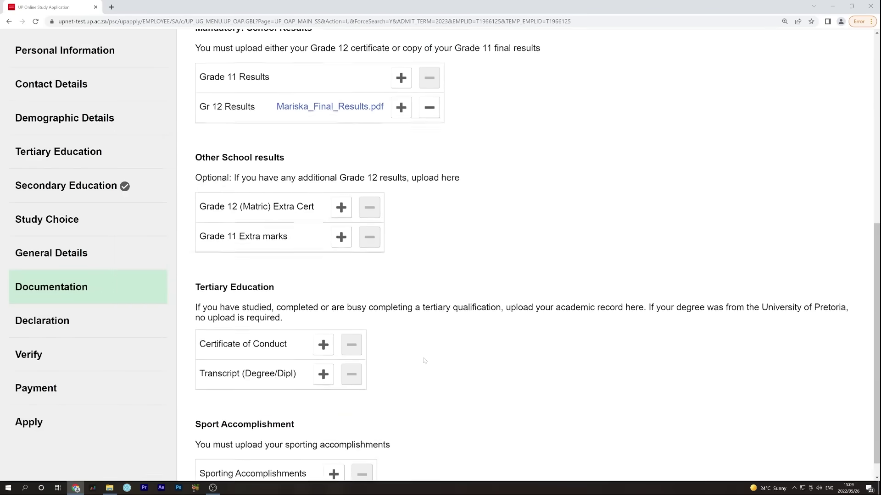
scroll(424, 361, up, 10)
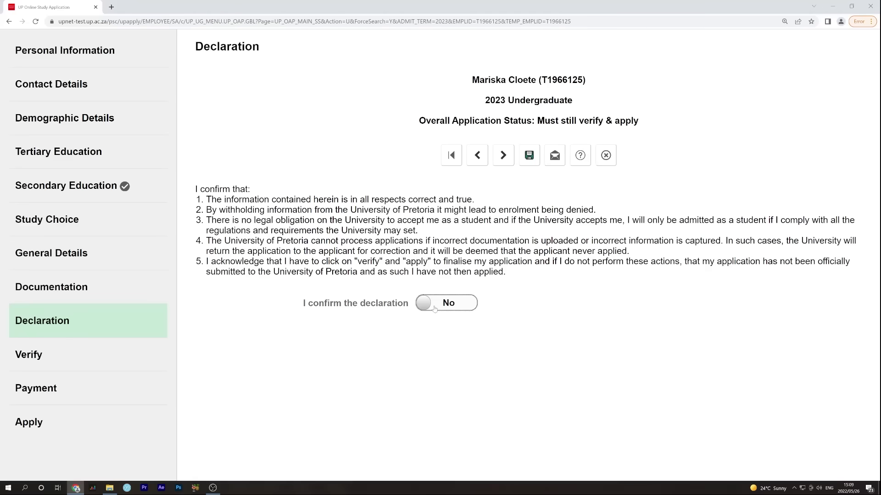
Set 'I confirm the declaration' to Yes, pass verification with no errors, and reach the 300.00 Payment page
click(435, 308)
click(509, 161)
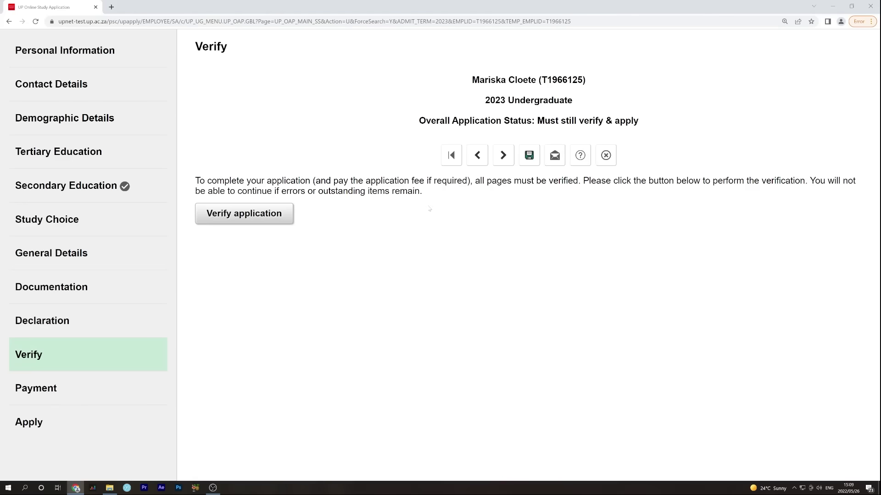
click(283, 218)
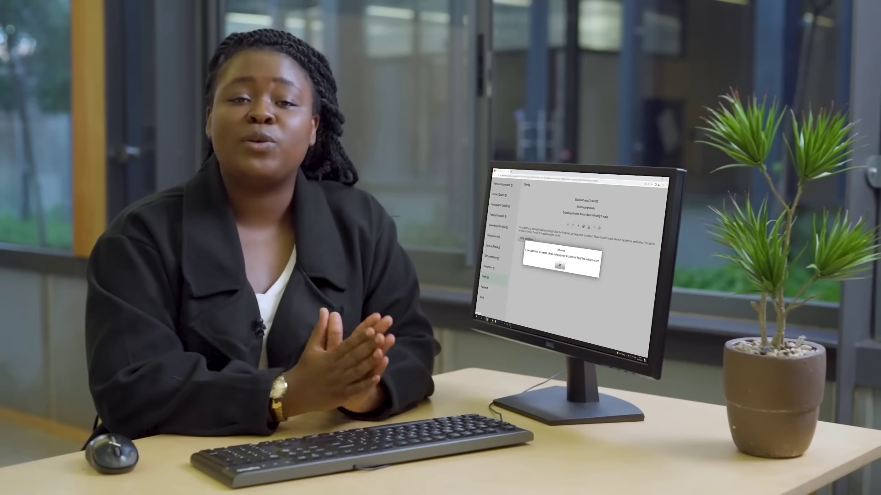
click(110, 400)
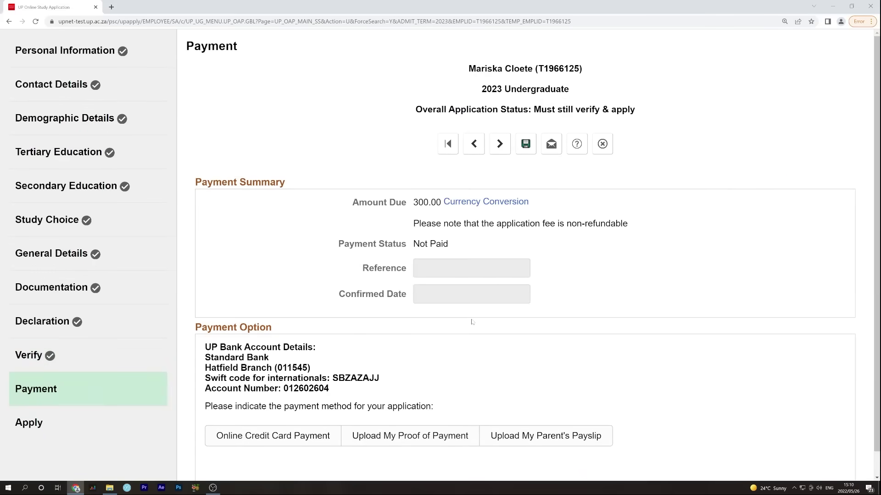
Pay by uploading Proof of payment.pdf (5416KB) as proof of payment
scroll(472, 322, down, 1)
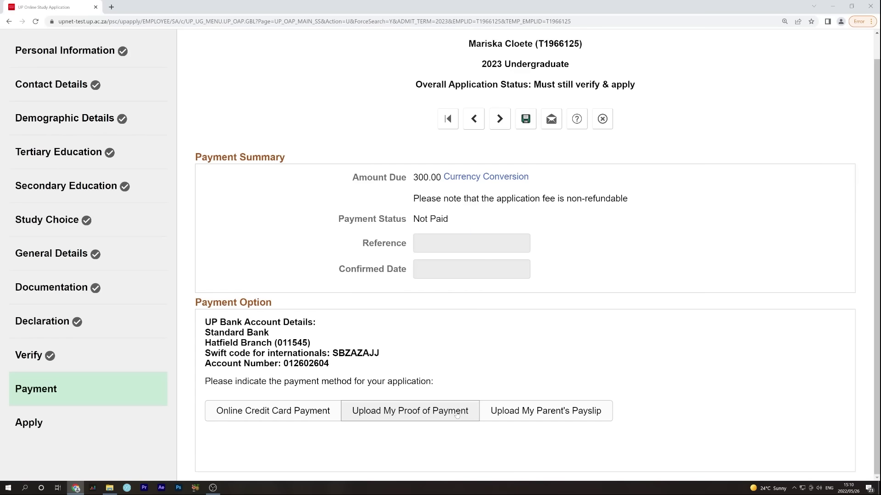
click(457, 414)
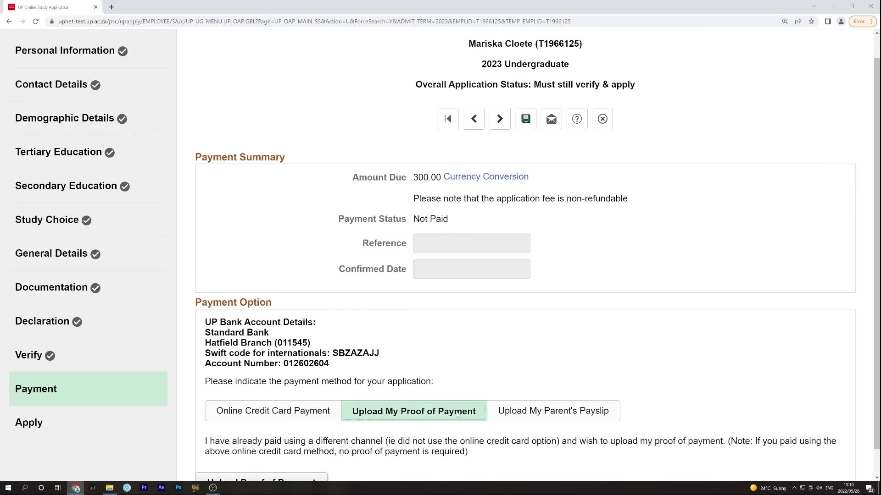
scroll(455, 349, down, 1)
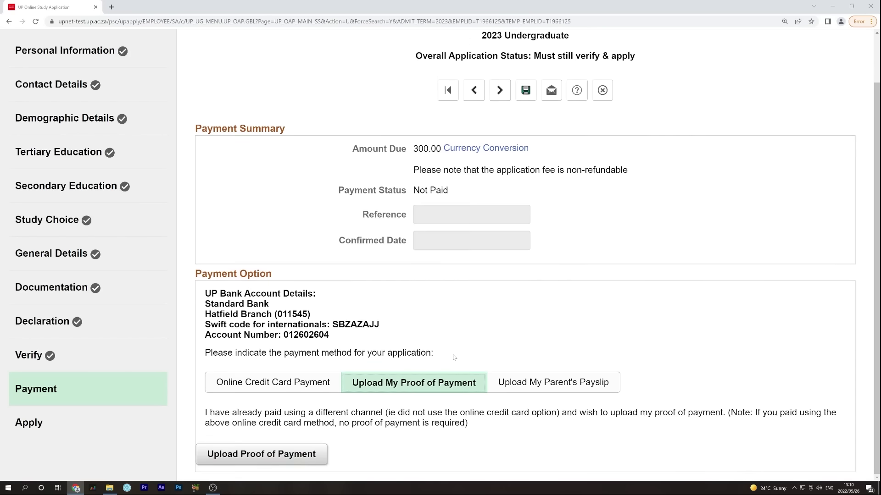
click(323, 453)
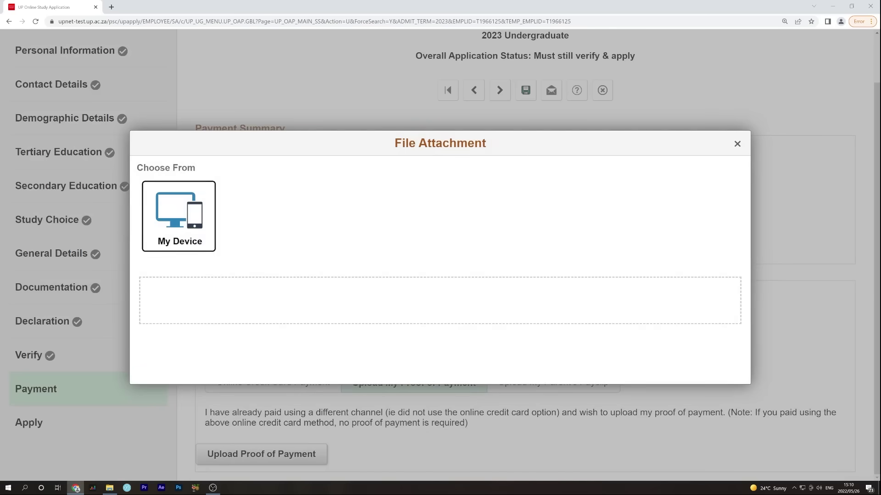
key(alt+Tab)
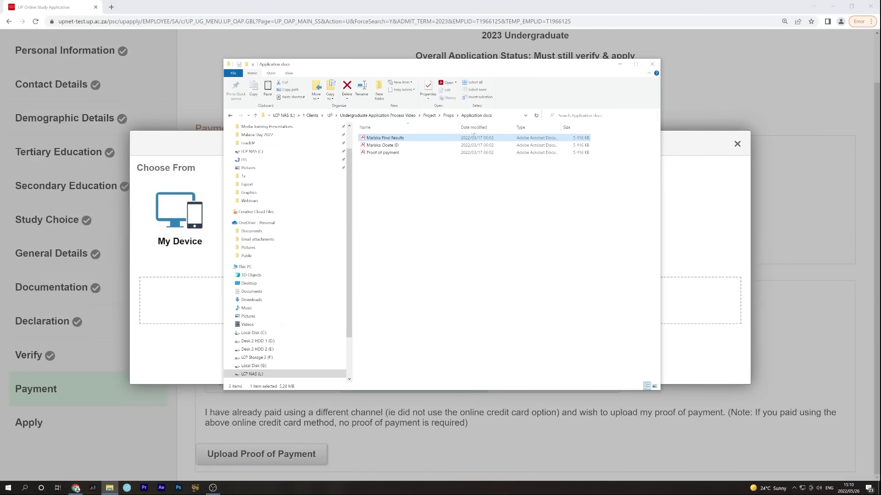
click(406, 153)
drag(394, 153, 173, 305)
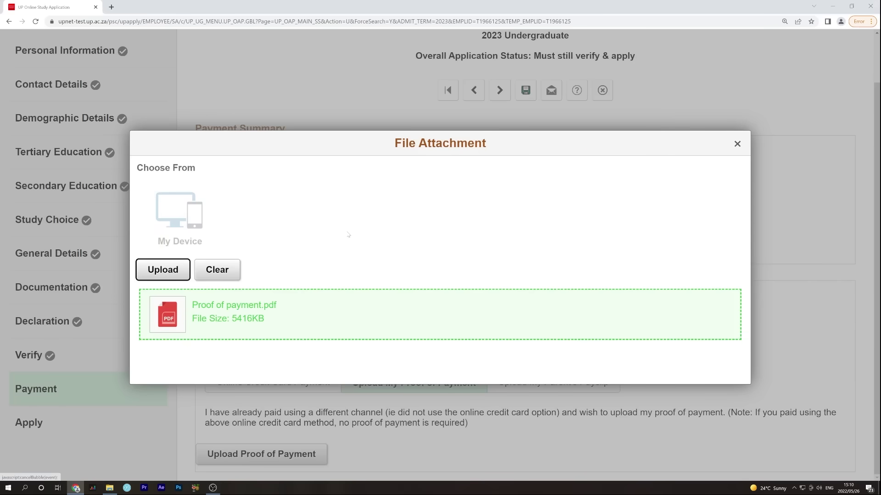
click(175, 264)
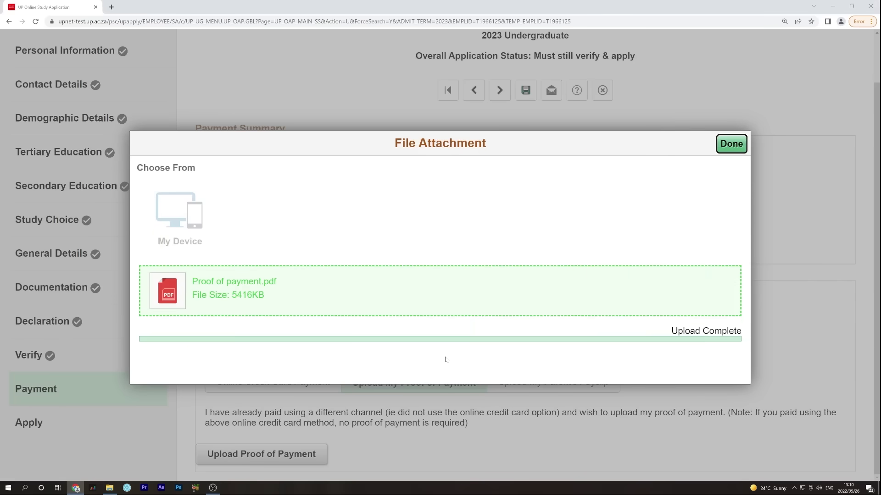
click(734, 145)
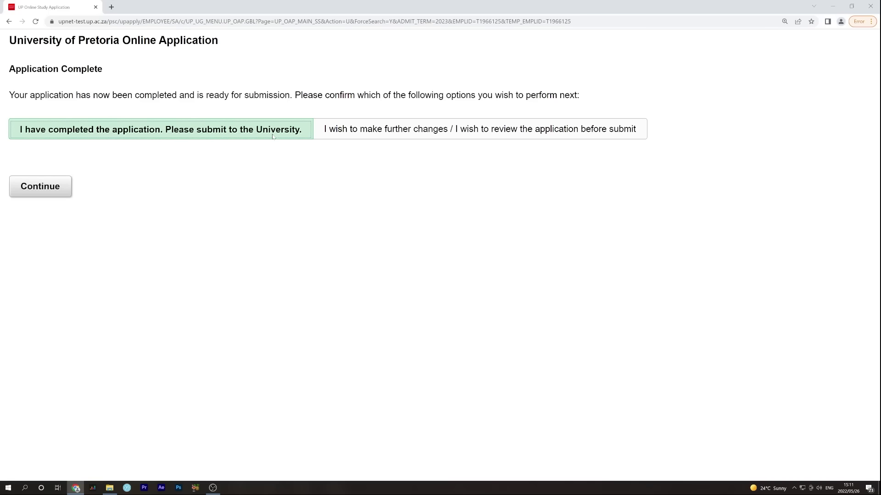
Choose 'I have completed the application. Please submit to the University.' and return to Welcome
click(58, 193)
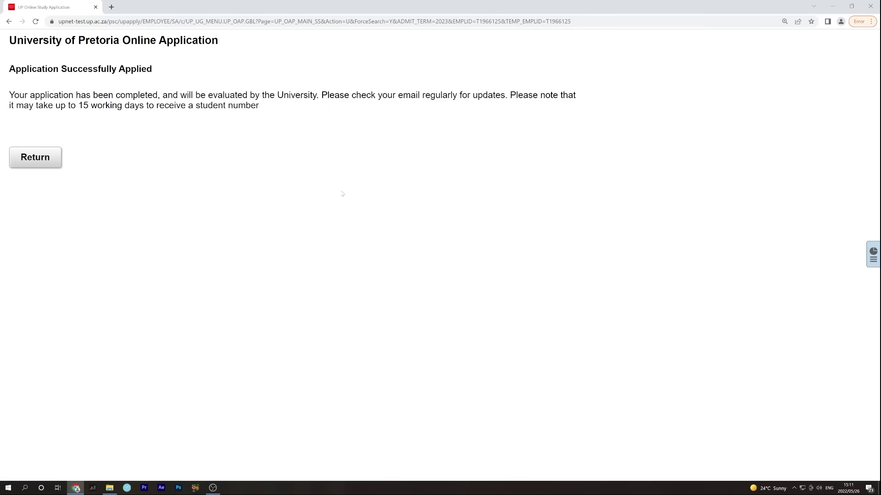
click(36, 157)
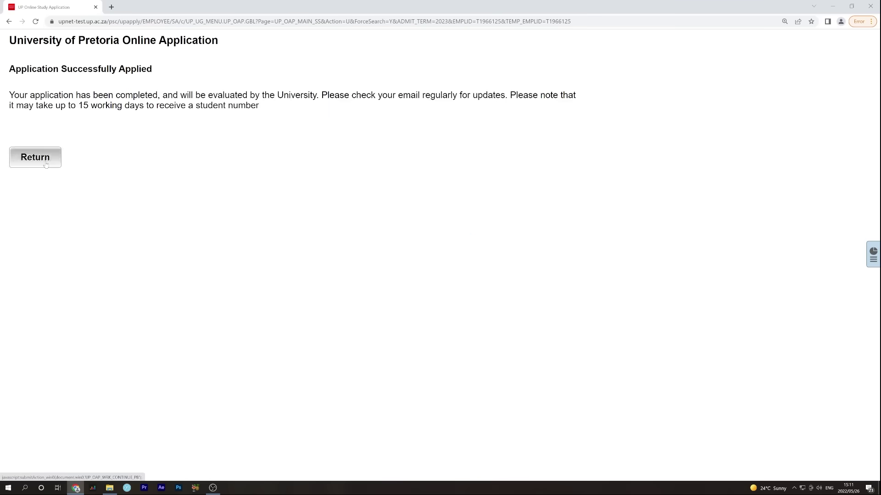